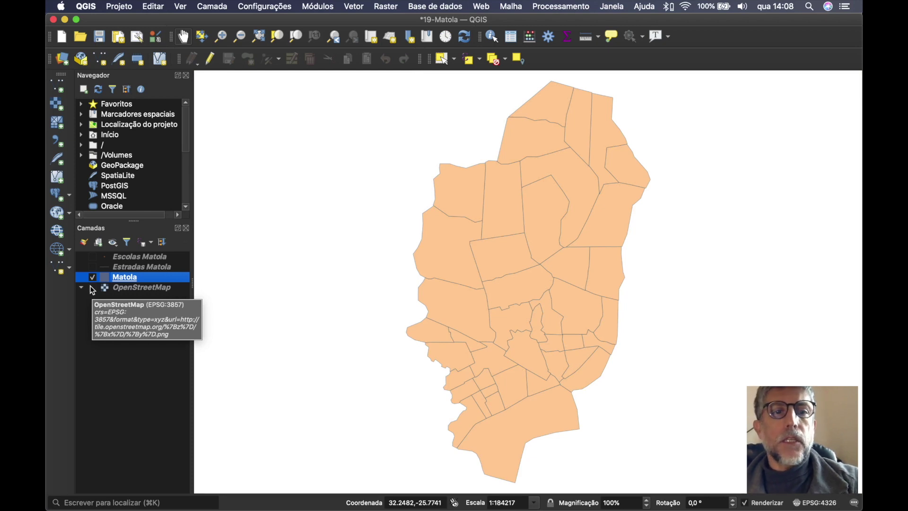
# Preview the Estradas Matola and Escolas Matola layers over the Matola polygons and hide both again
pyautogui.click(137, 361)
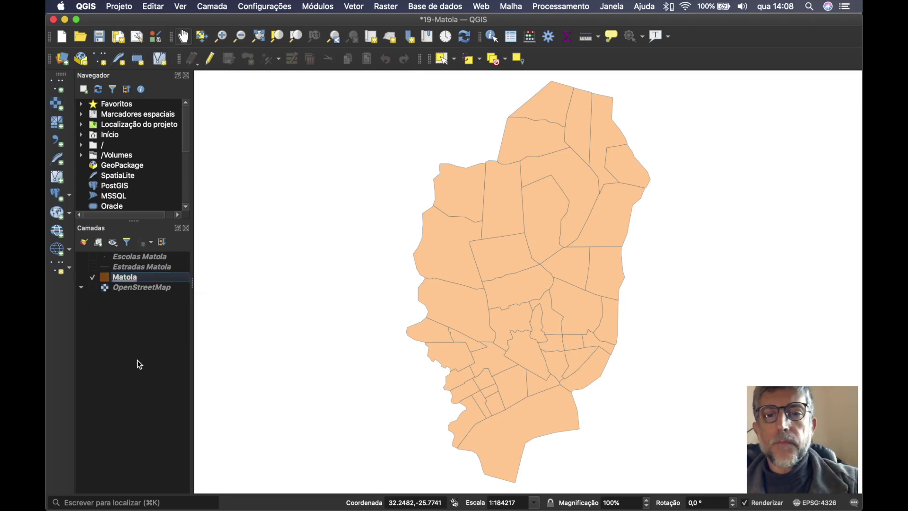
pyautogui.click(93, 267)
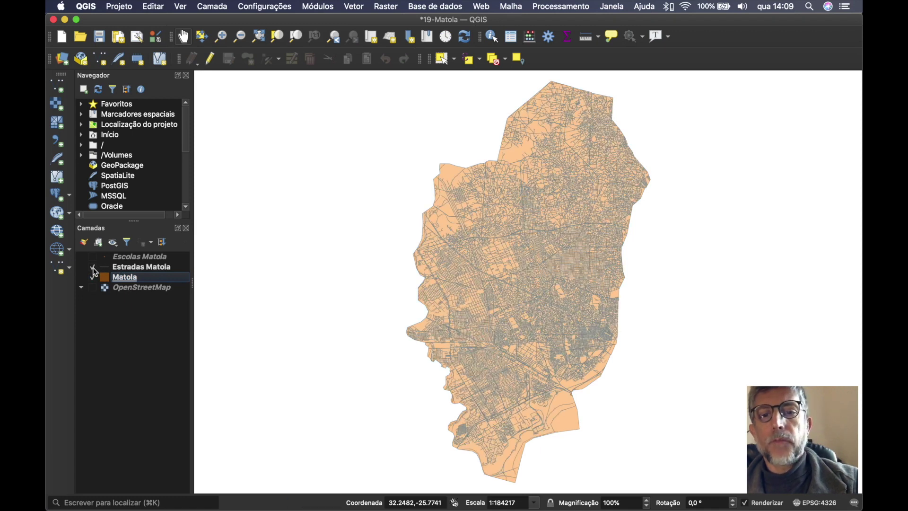
pyautogui.click(144, 273)
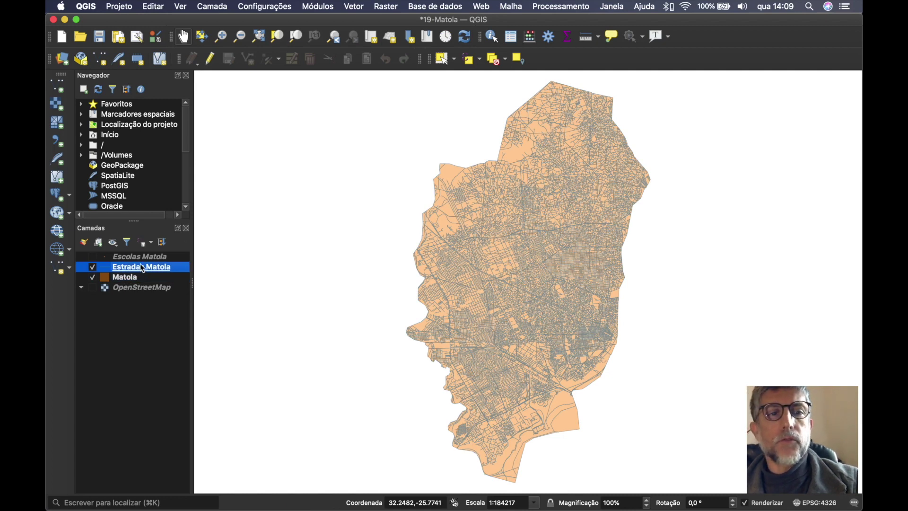
pyautogui.click(140, 257)
pyautogui.click(93, 258)
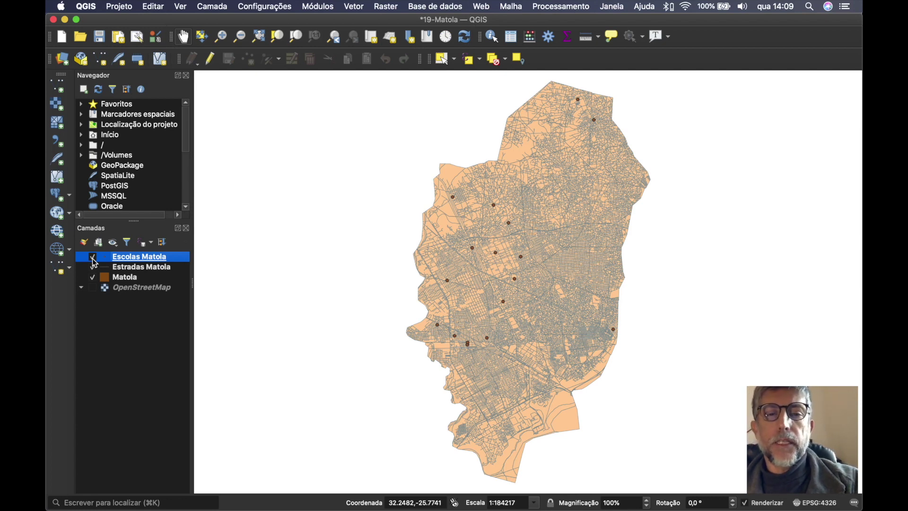
pyautogui.click(93, 256)
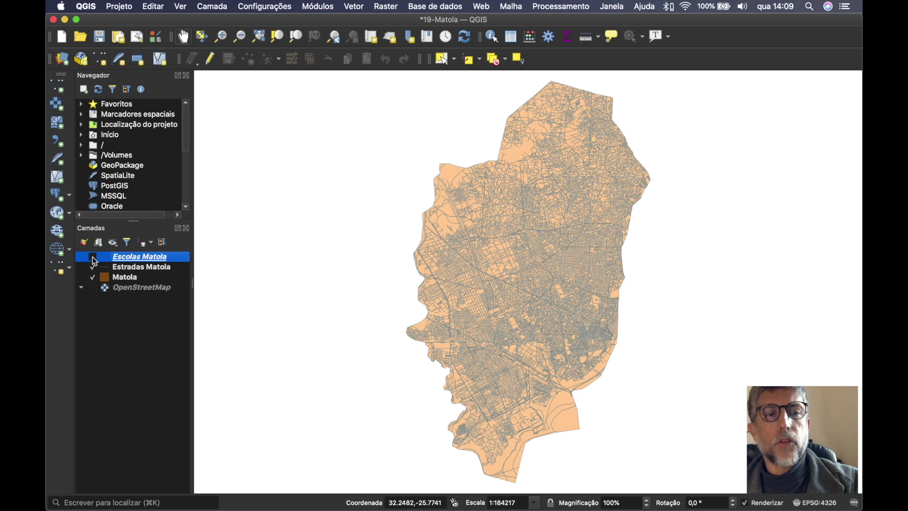
pyautogui.click(94, 268)
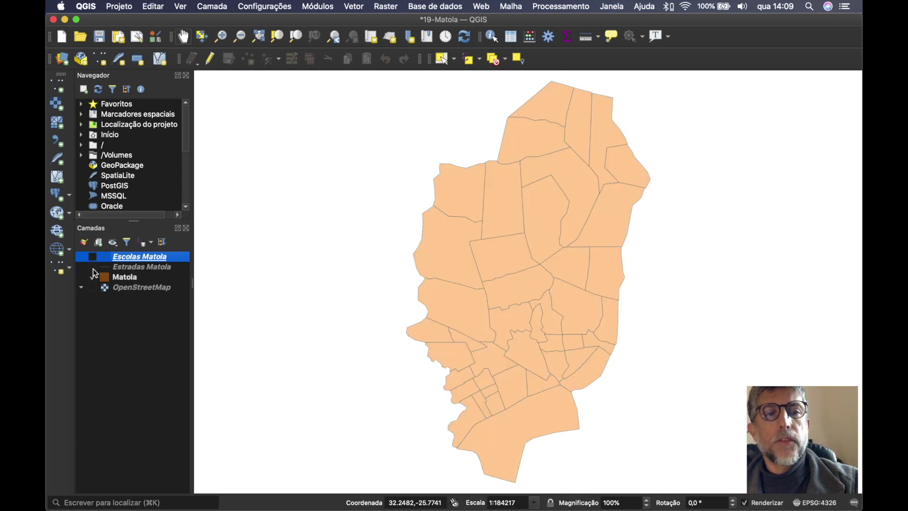
pyautogui.click(115, 279)
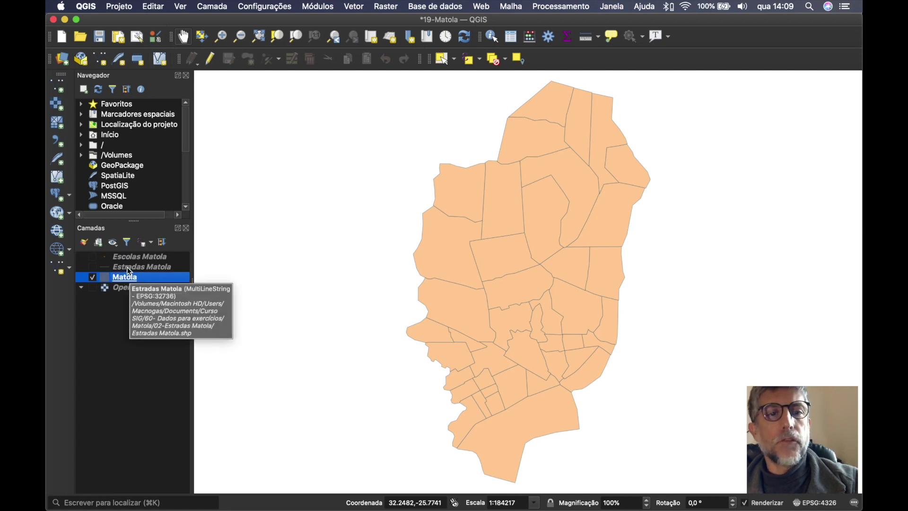
pyautogui.click(127, 268)
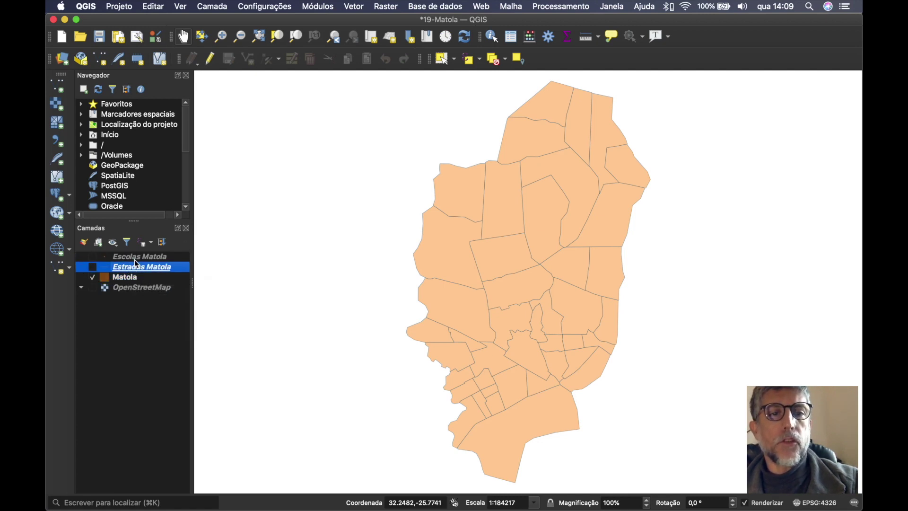
pyautogui.click(134, 259)
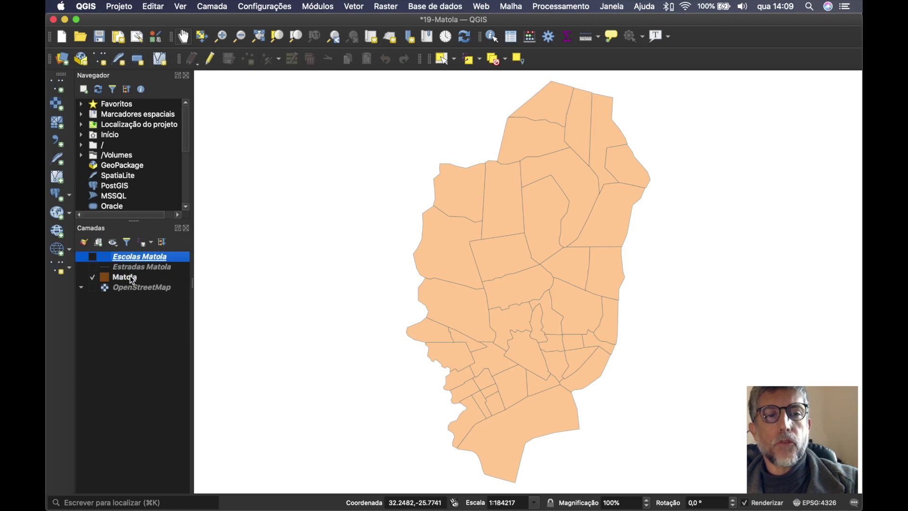
pyautogui.click(132, 279)
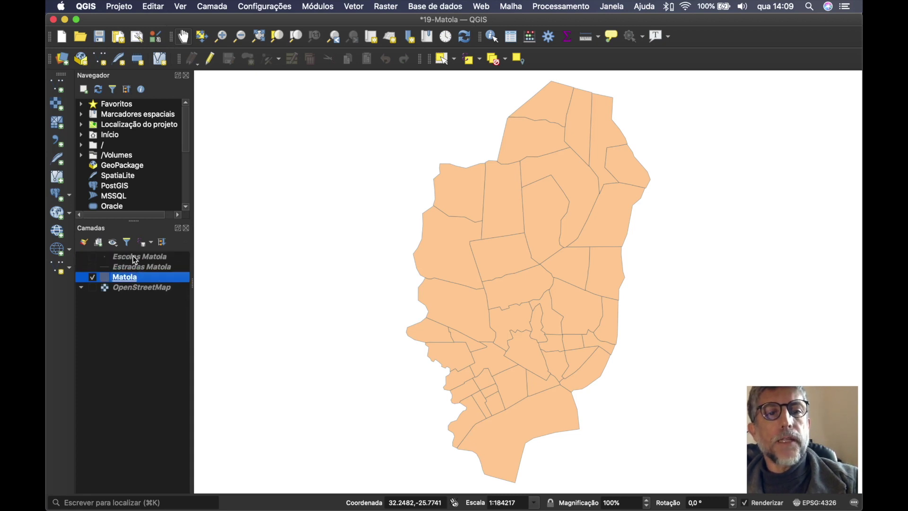
# Show the Escolas Matola layer on the map and open its attribute table
pyautogui.click(132, 256)
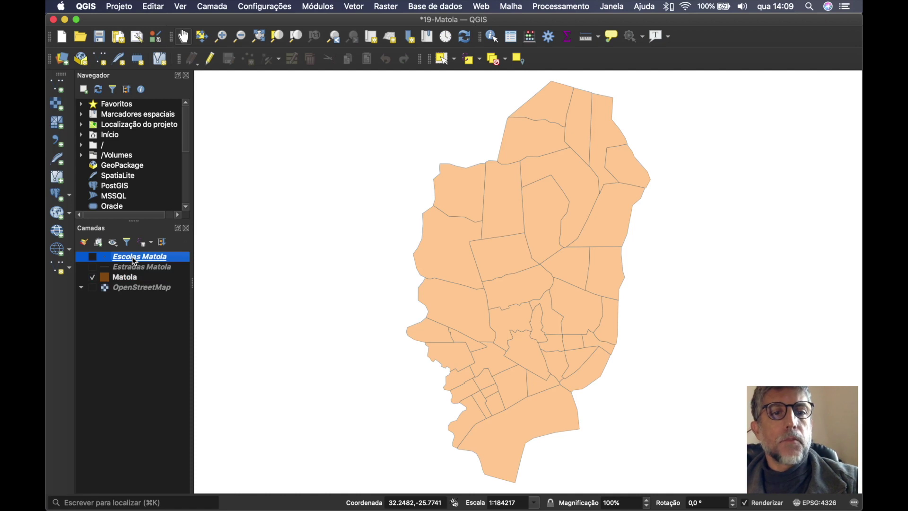
pyautogui.click(92, 257)
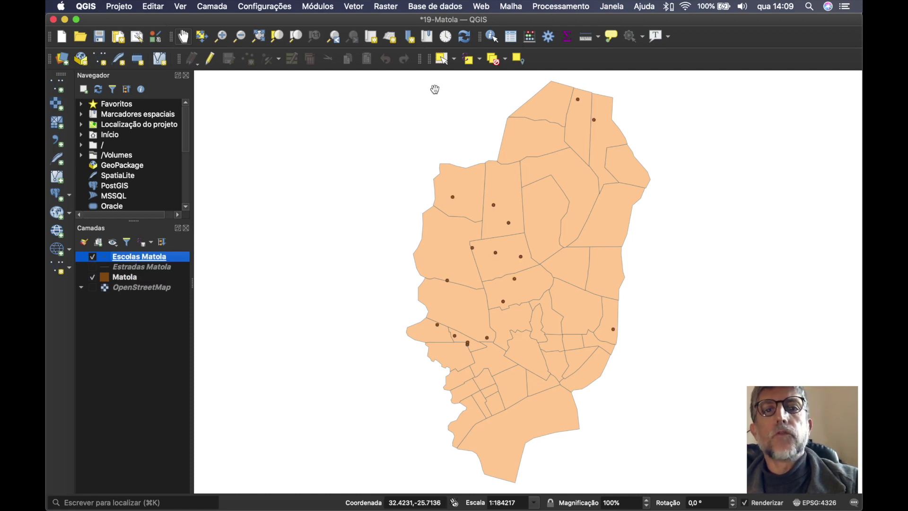
pyautogui.click(511, 37)
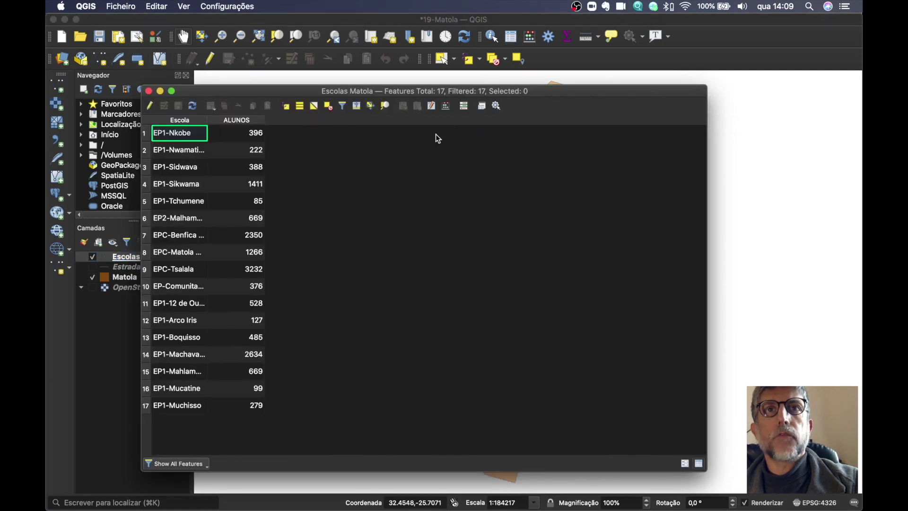
pyautogui.moveTo(399, 94); pyautogui.dragTo(466, 89)
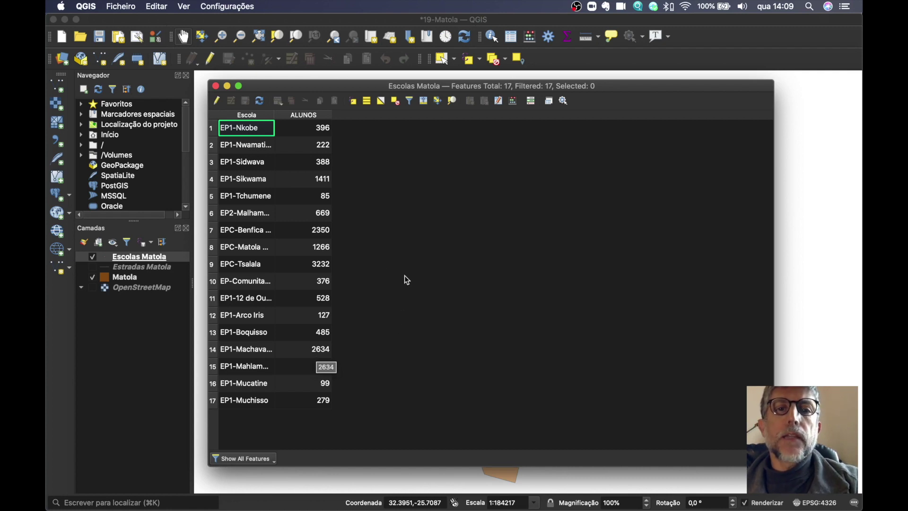
pyautogui.moveTo(399, 85); pyautogui.dragTo(435, 83)
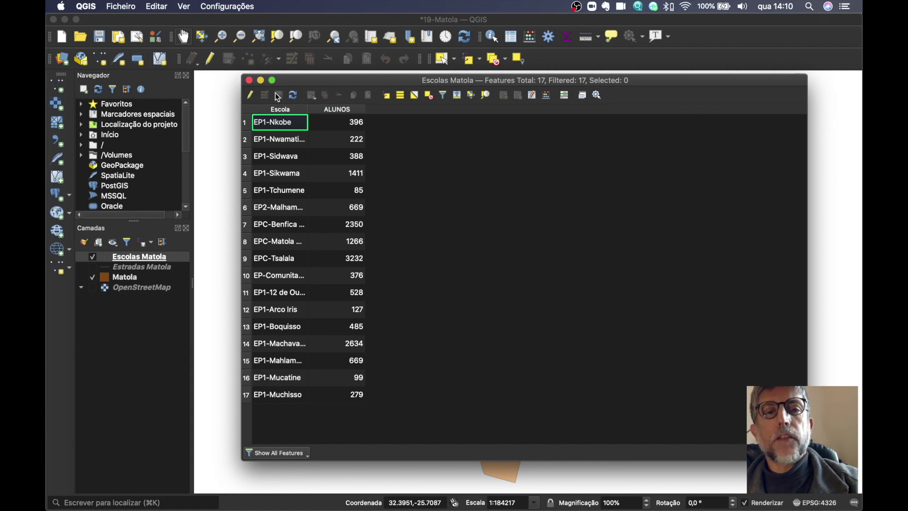
# Enable editing for Escolas Matola and set up a virtual field named X of type decimal (double) in the Field Calculator
pyautogui.click(251, 96)
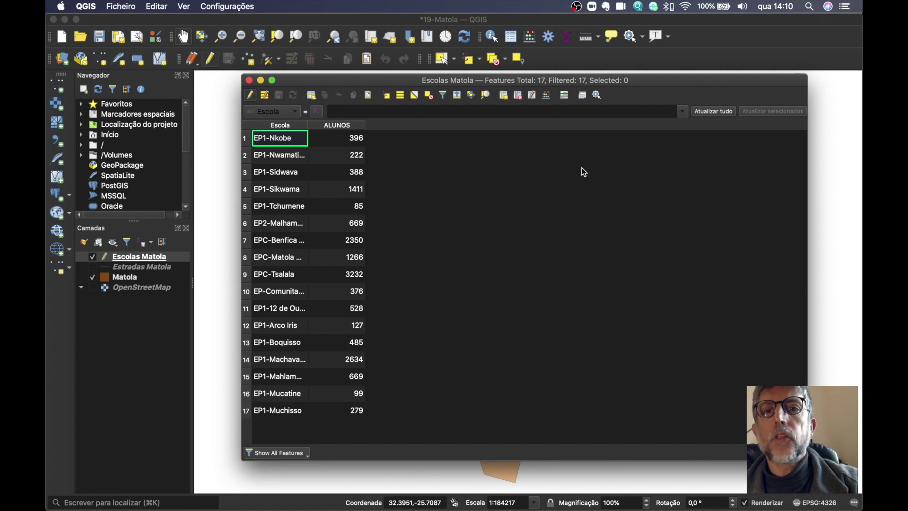
pyautogui.click(547, 96)
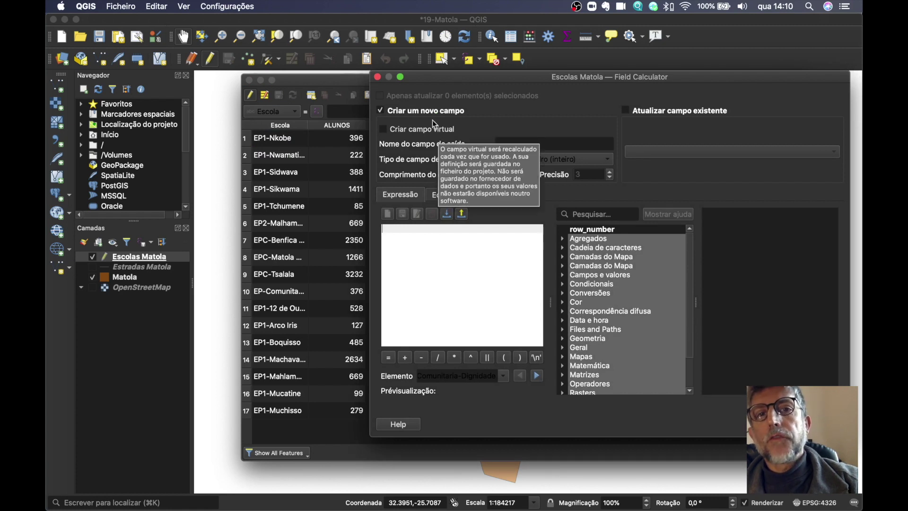
pyautogui.click(417, 129)
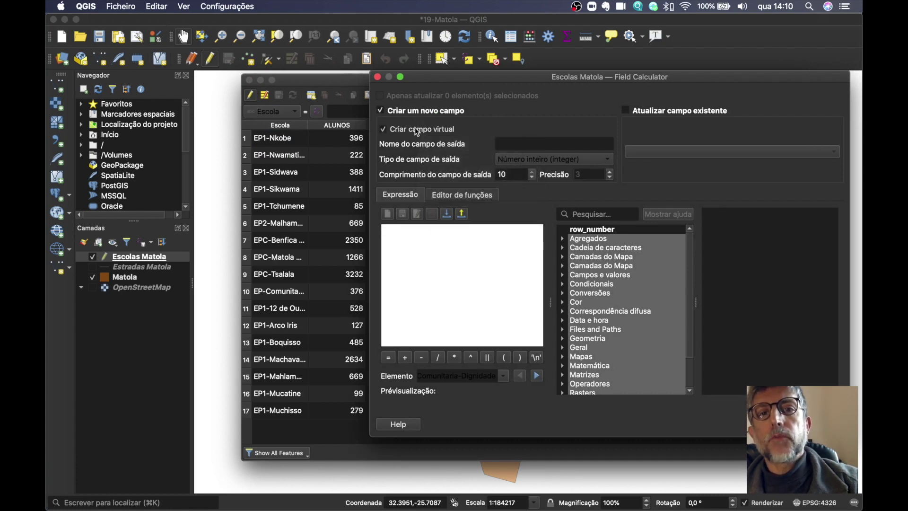
pyautogui.click(514, 149)
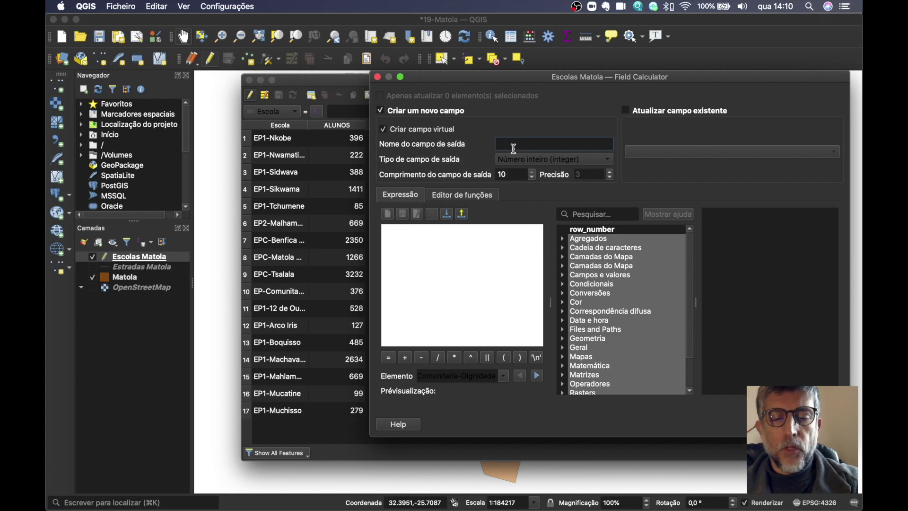
pyautogui.write('X')
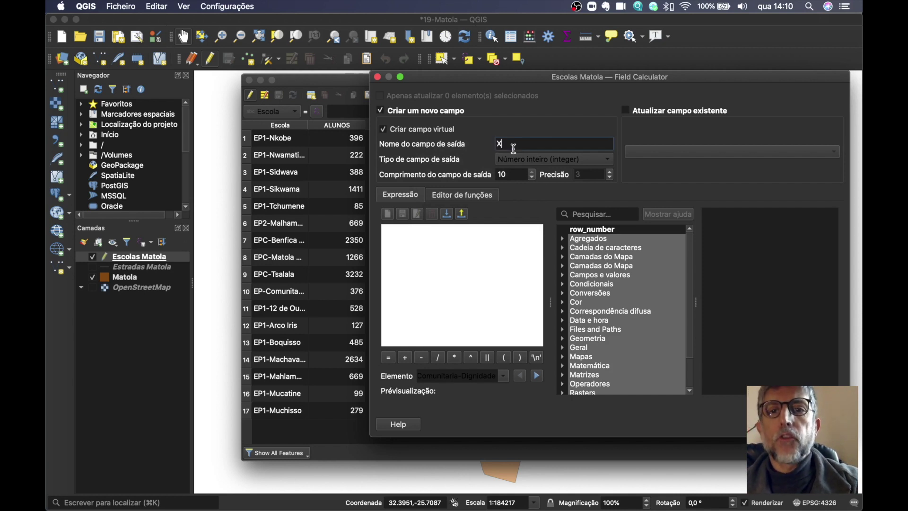
pyautogui.click(558, 161)
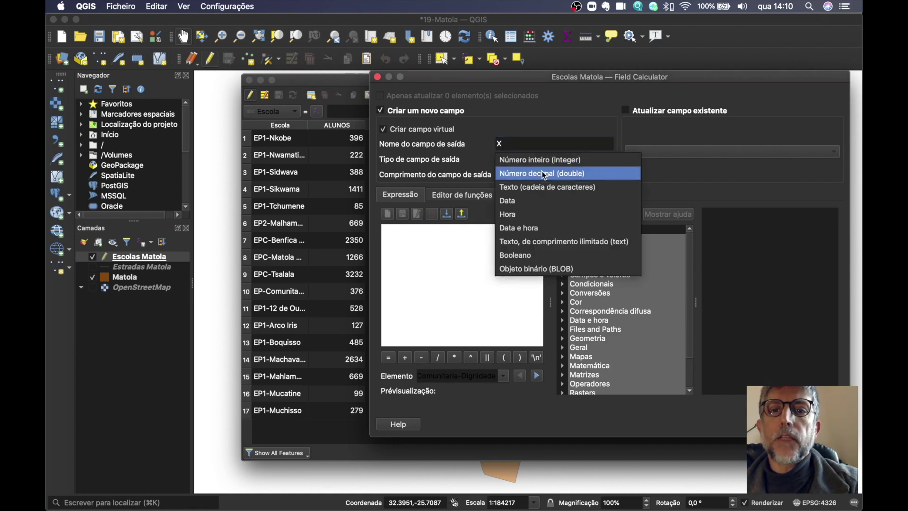
pyautogui.click(544, 175)
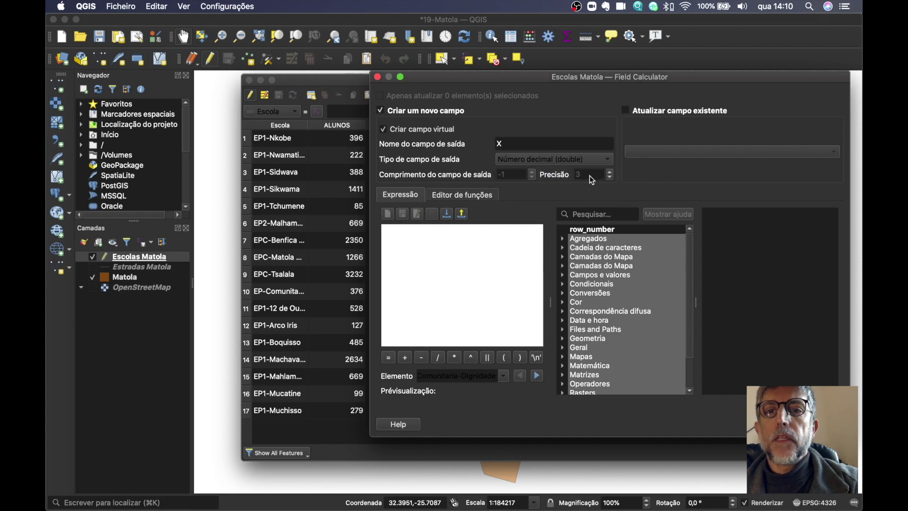
pyautogui.click(583, 162)
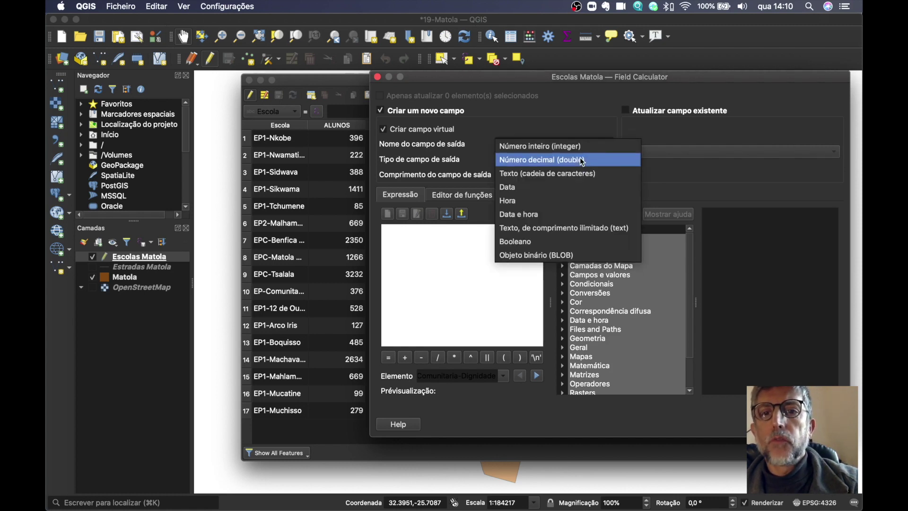
pyautogui.click(702, 180)
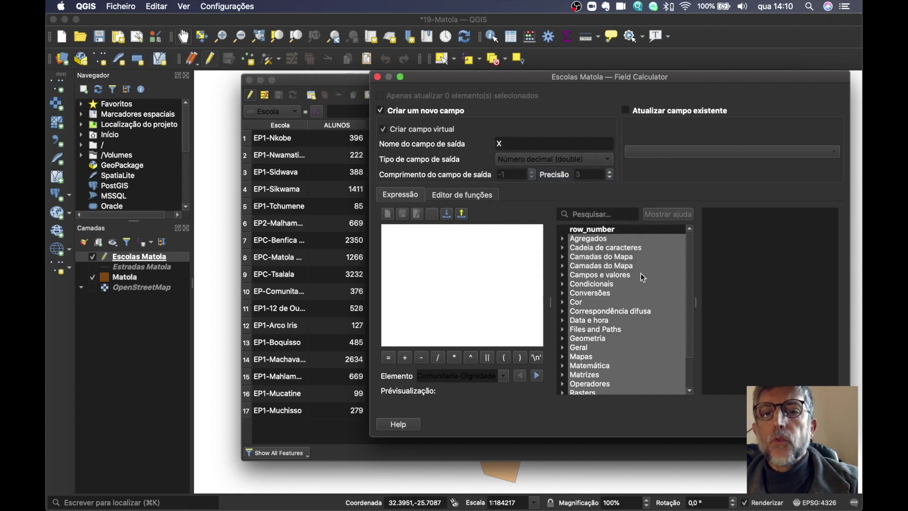
# Create the X field using the geometry function $x as its expression and fit the column width to its values
pyautogui.scroll(-3, 591, 310)
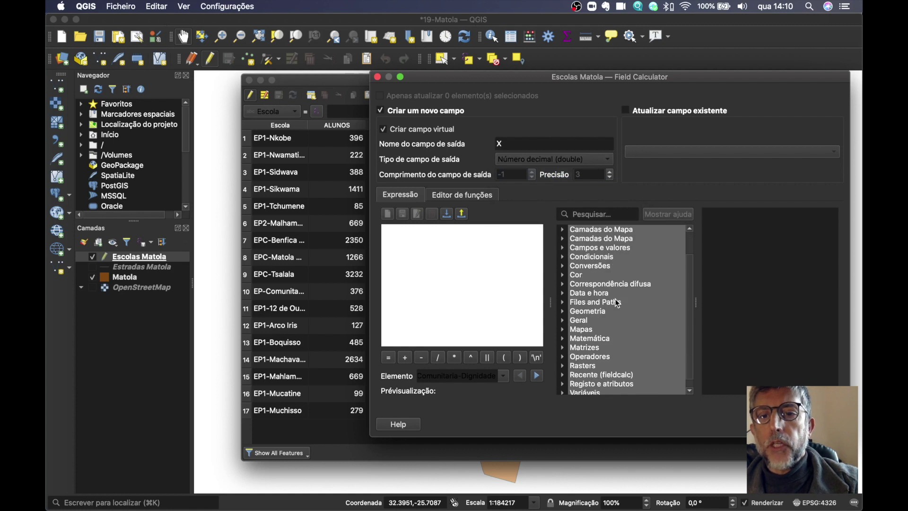
pyautogui.scroll(-1, 599, 320)
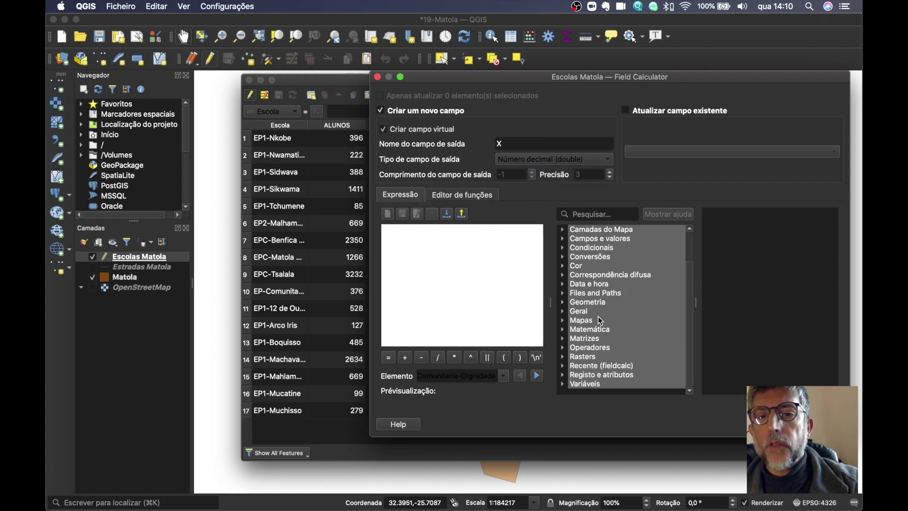
pyautogui.click(566, 303)
pyautogui.scroll(-2, 606, 314)
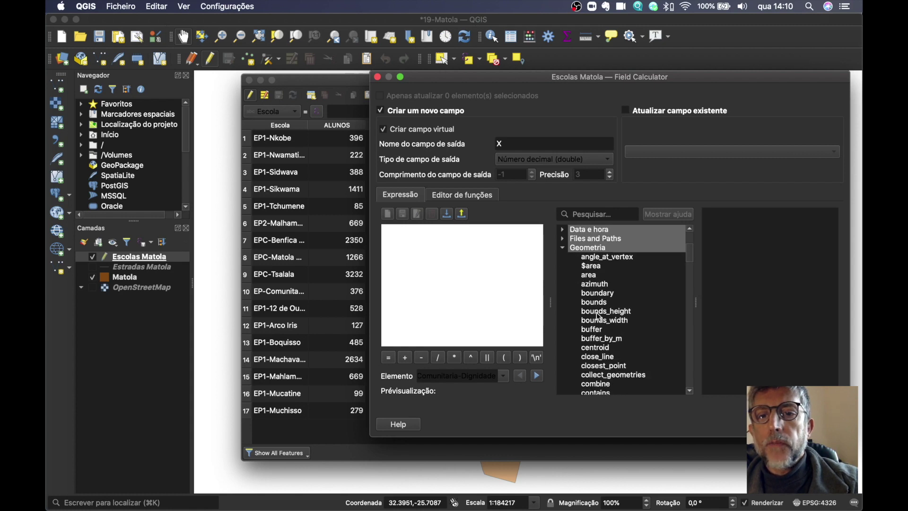
pyautogui.scroll(-18, 600, 317)
pyautogui.scroll(-15, 600, 316)
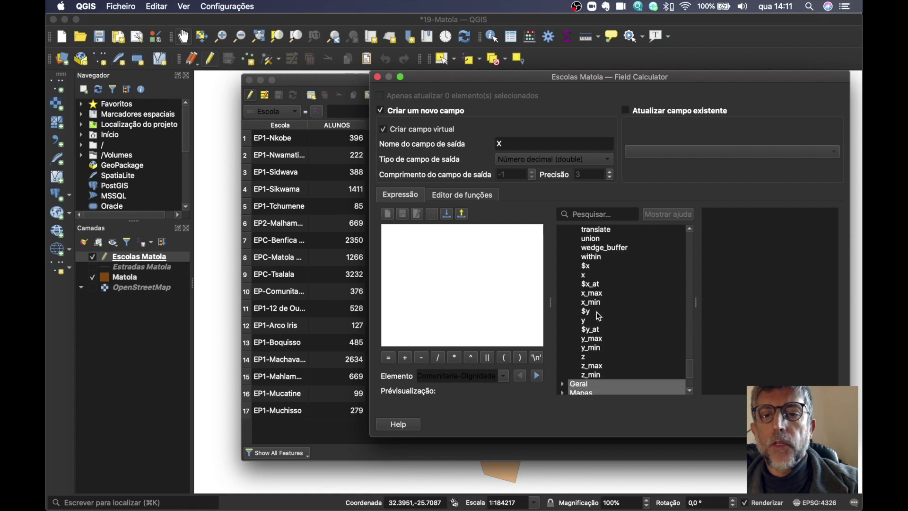
pyautogui.scroll(-1, 600, 316)
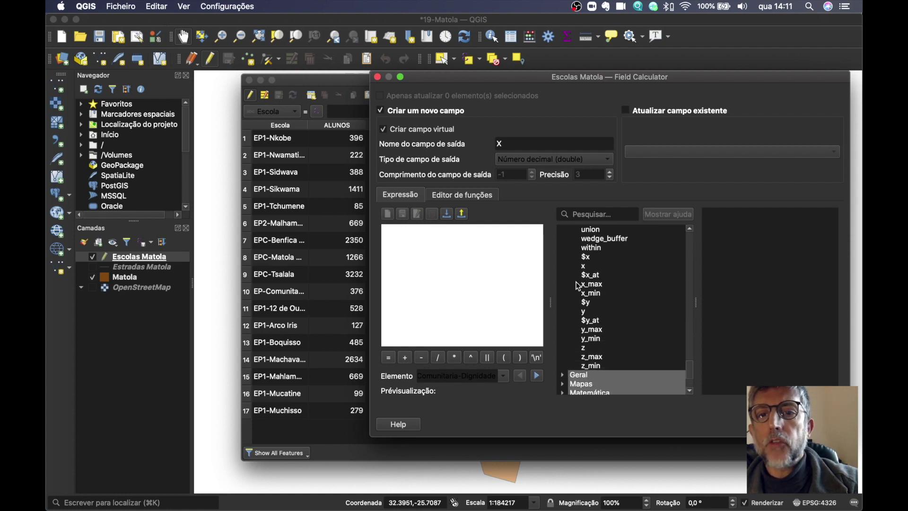
pyautogui.click(589, 260)
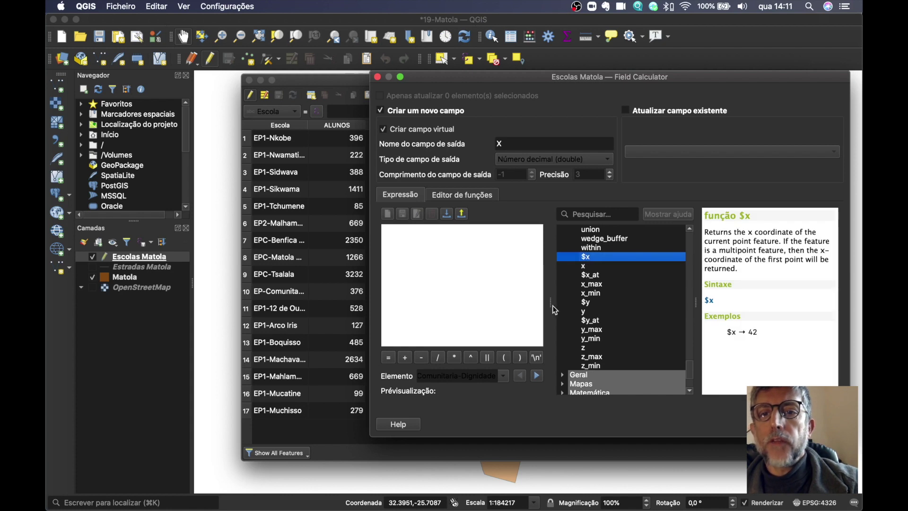
pyautogui.doubleClick(589, 260)
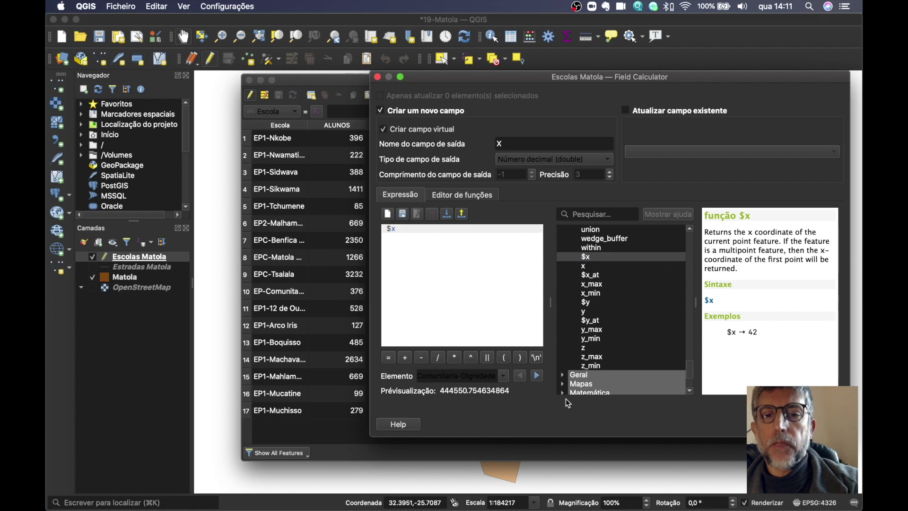
pyautogui.click(821, 425)
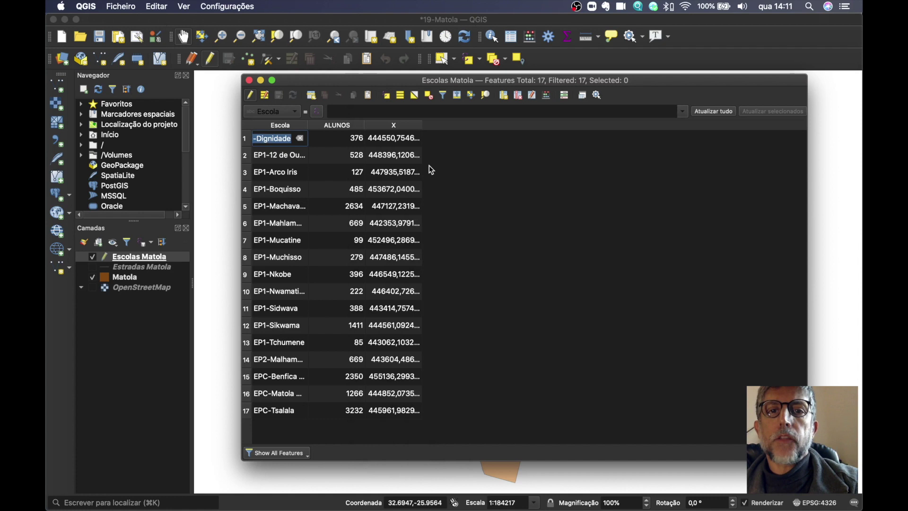
pyautogui.doubleClick(422, 125)
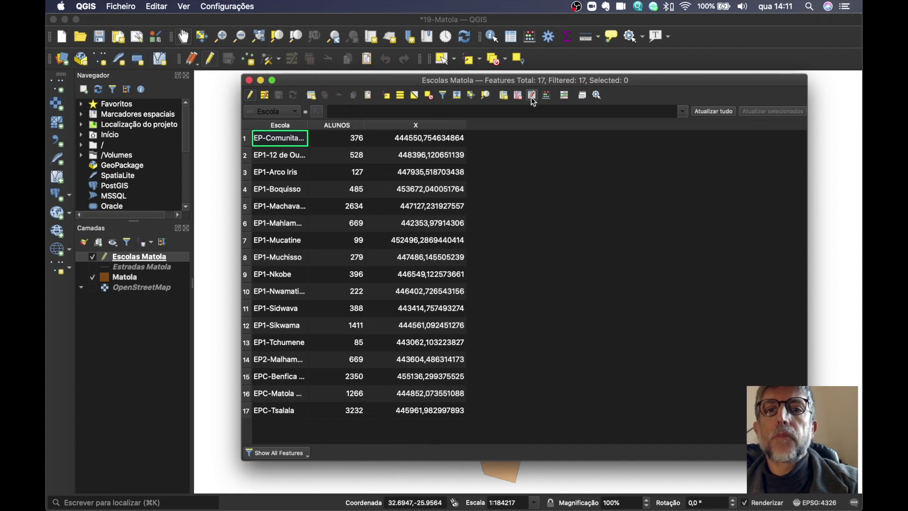
# Set up a new virtual field named Y of type decimal (double) for Escolas Matola in the Field Calculator
pyautogui.click(547, 97)
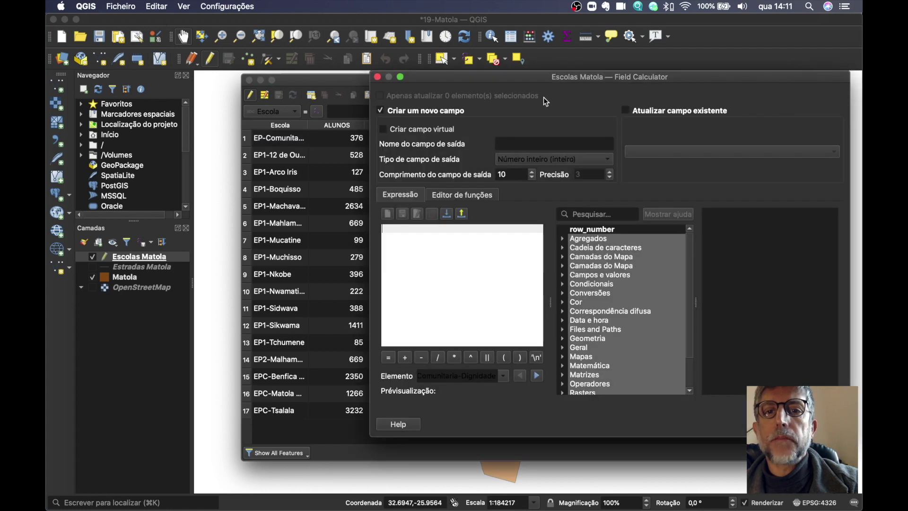
pyautogui.click(416, 130)
pyautogui.click(511, 144)
pyautogui.write('Y')
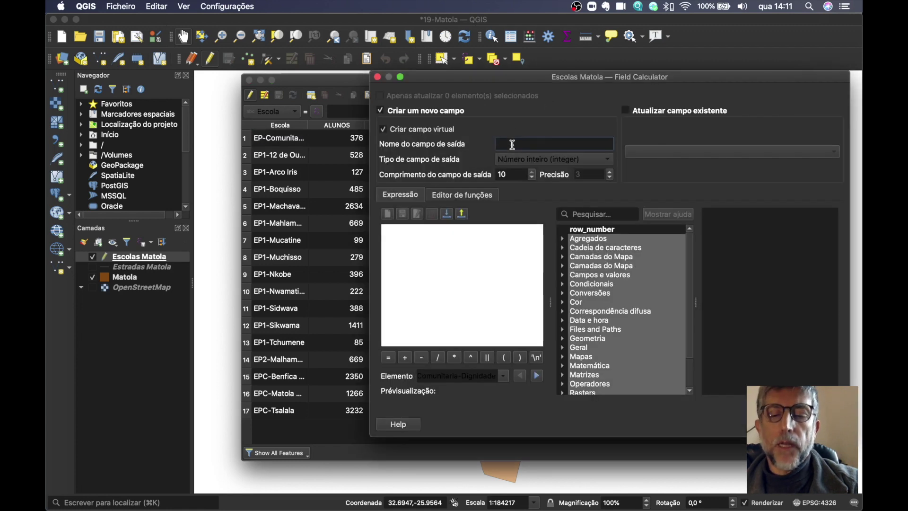
pyautogui.click(567, 159)
pyautogui.click(562, 173)
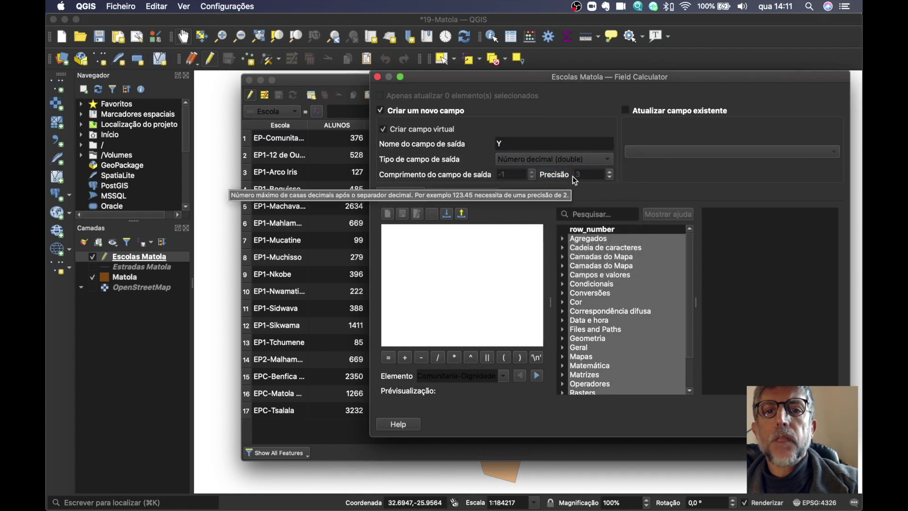
# Create the Y field using the geometry function $y as its expression and widen its column to fit the values
pyautogui.click(564, 339)
pyautogui.scroll(-5, 596, 344)
pyautogui.scroll(-20, 597, 346)
pyautogui.scroll(-10, 597, 344)
pyautogui.click(590, 293)
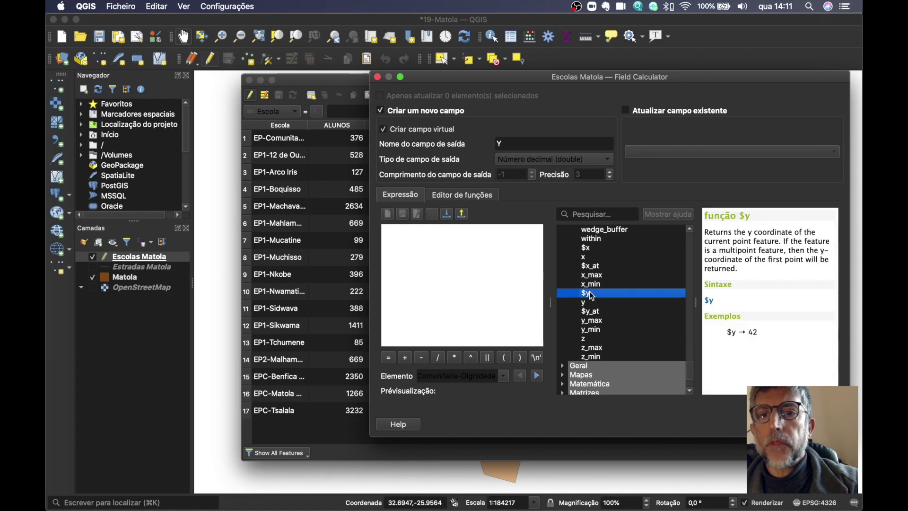
pyautogui.doubleClick(591, 294)
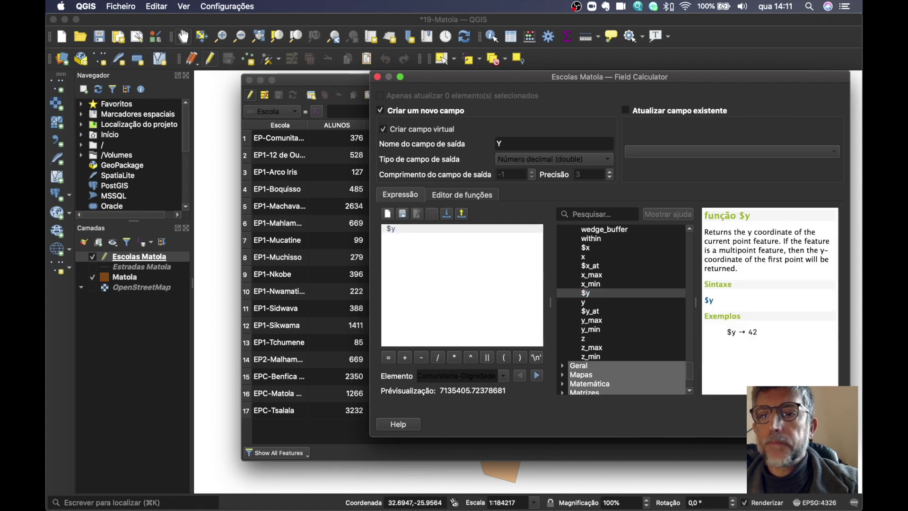
pyautogui.click(825, 425)
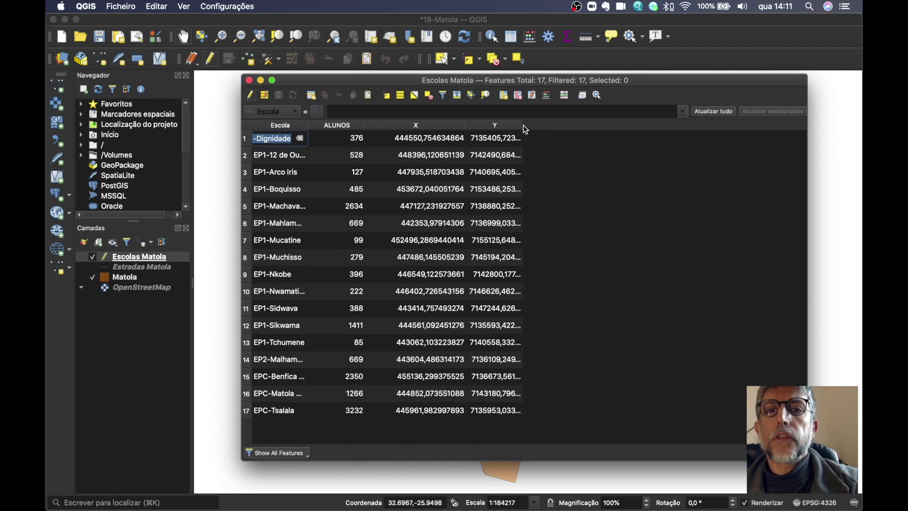
pyautogui.moveTo(522, 125); pyautogui.dragTo(573, 126)
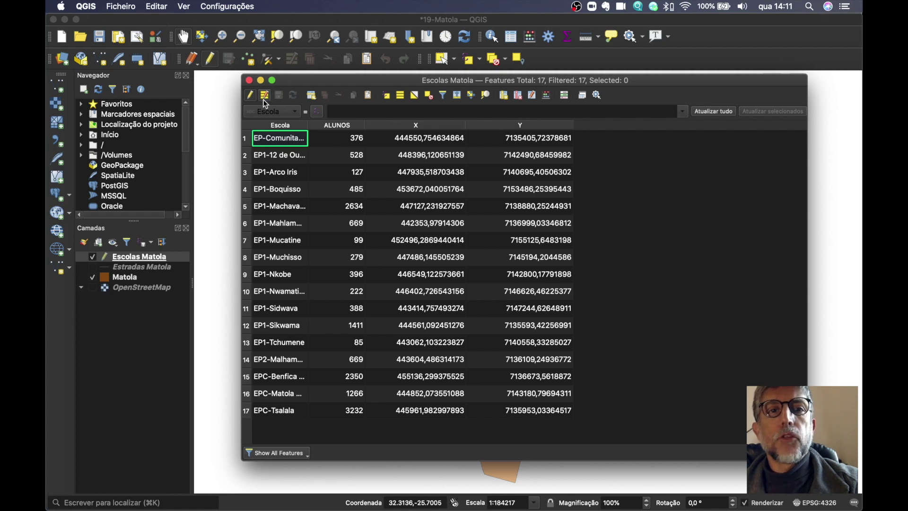
# Stop editing Escolas Matola, close its attribute table and hide the layer on the map
pyautogui.click(251, 95)
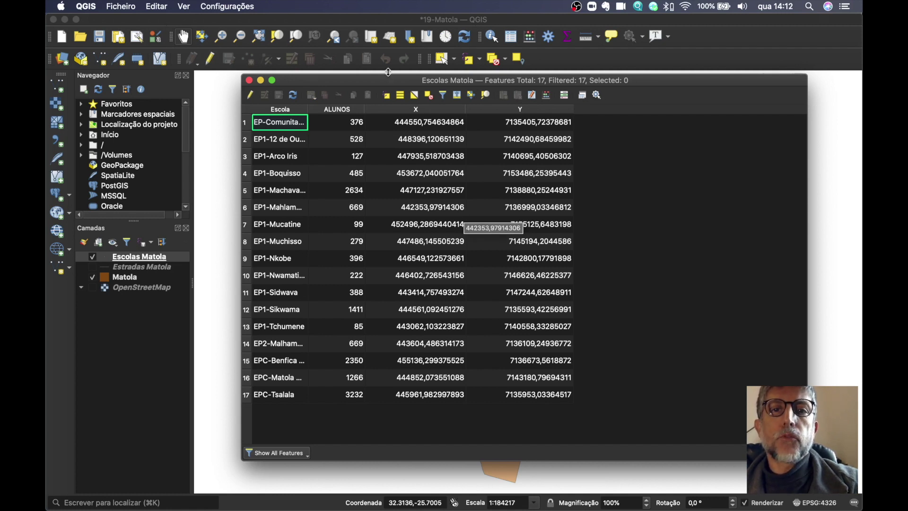
pyautogui.click(250, 81)
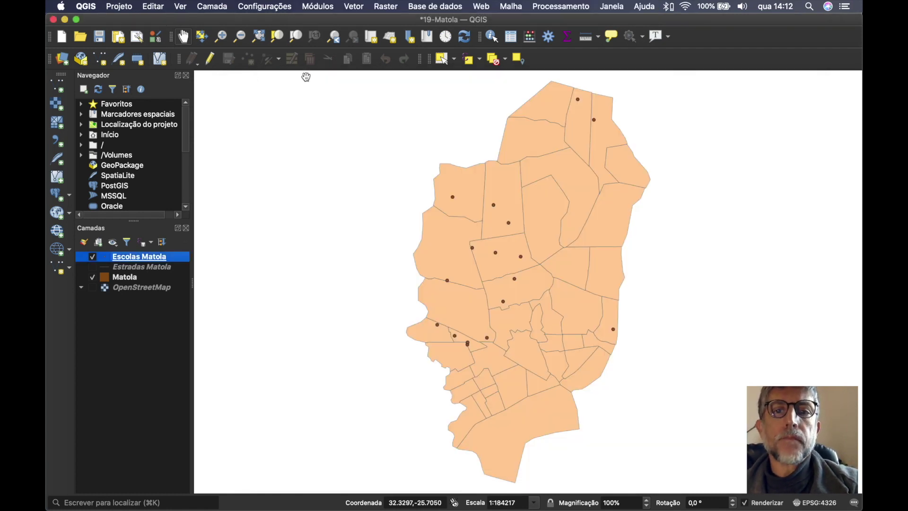
pyautogui.click(92, 256)
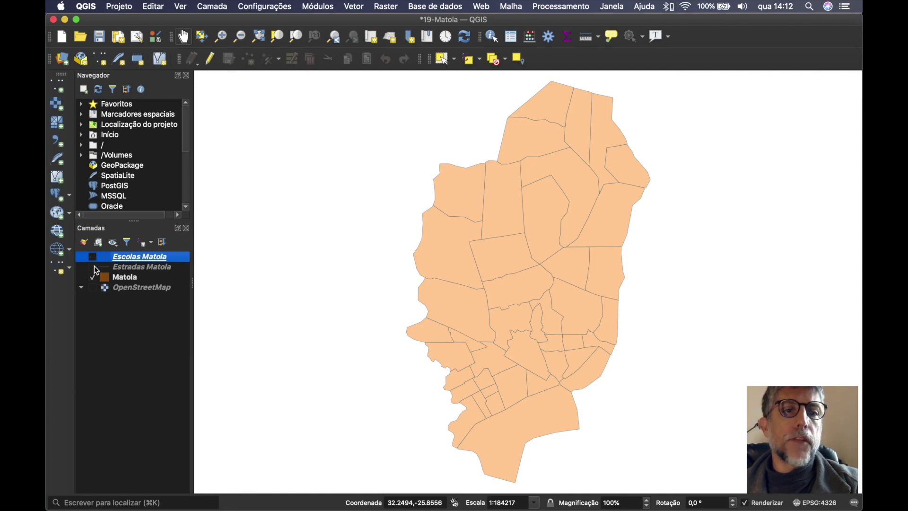
# Show the Estradas Matola layer on the map and open its attribute table
pyautogui.click(92, 267)
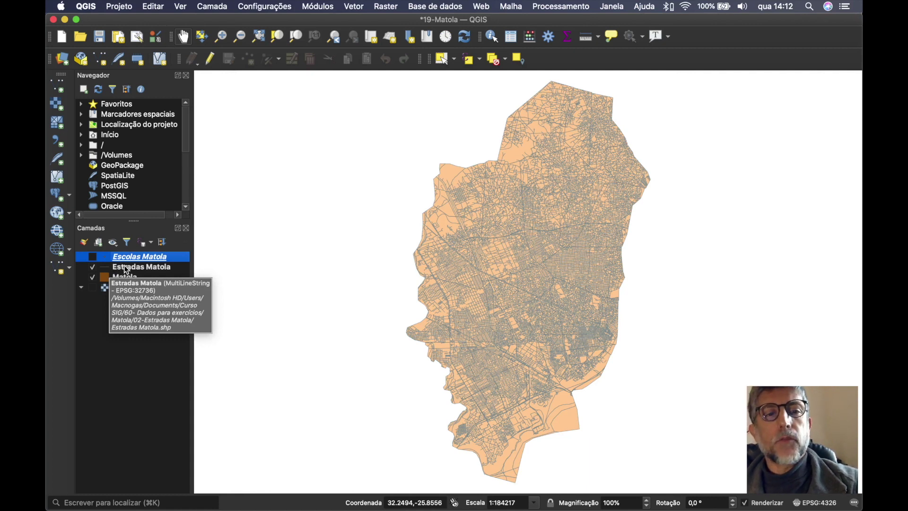
pyautogui.click(127, 267)
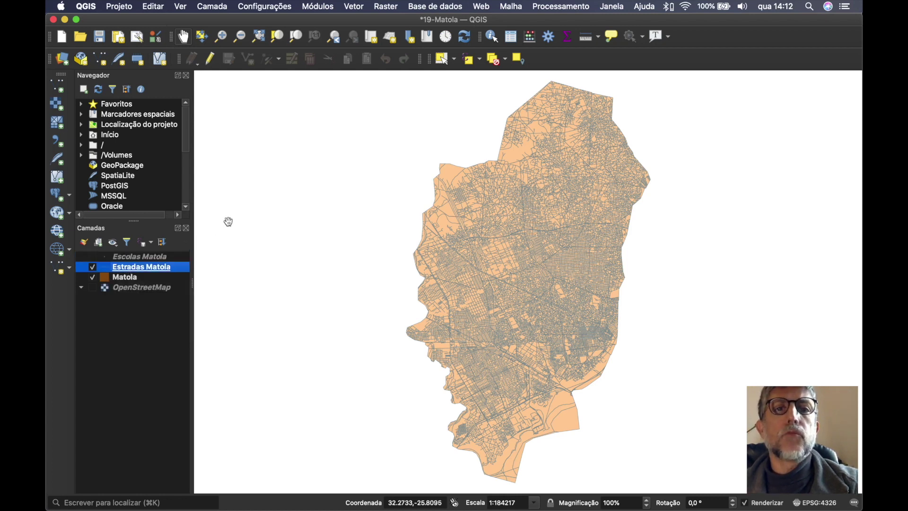
pyautogui.click(510, 36)
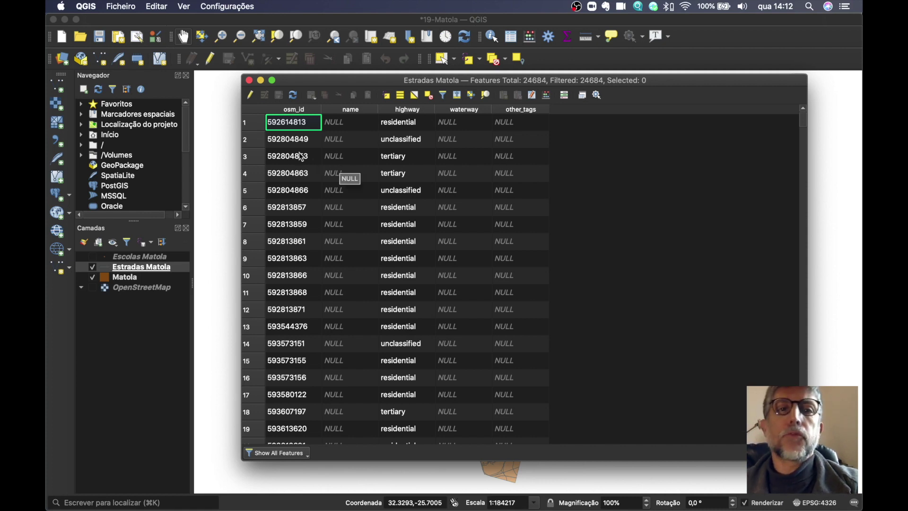
# Enable editing for Estradas Matola and set up a new virtual field named comp in the Field Calculator
pyautogui.click(250, 96)
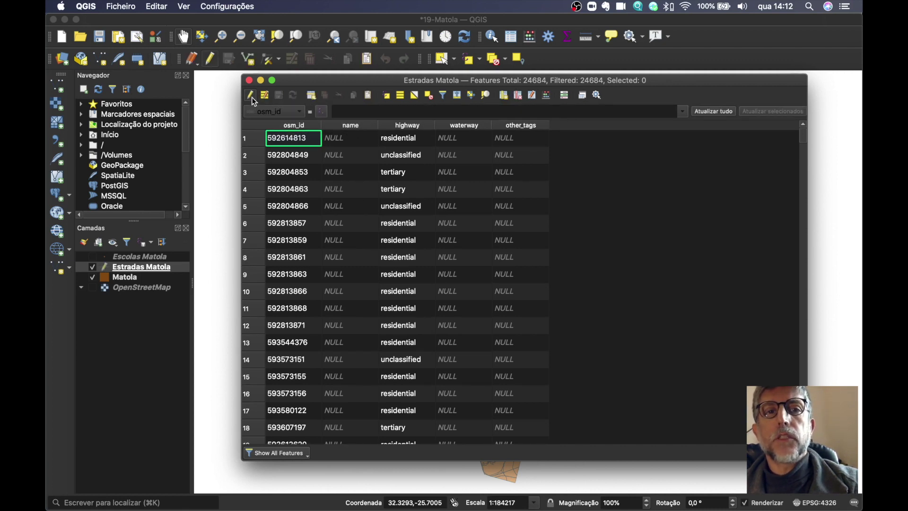
pyautogui.click(547, 96)
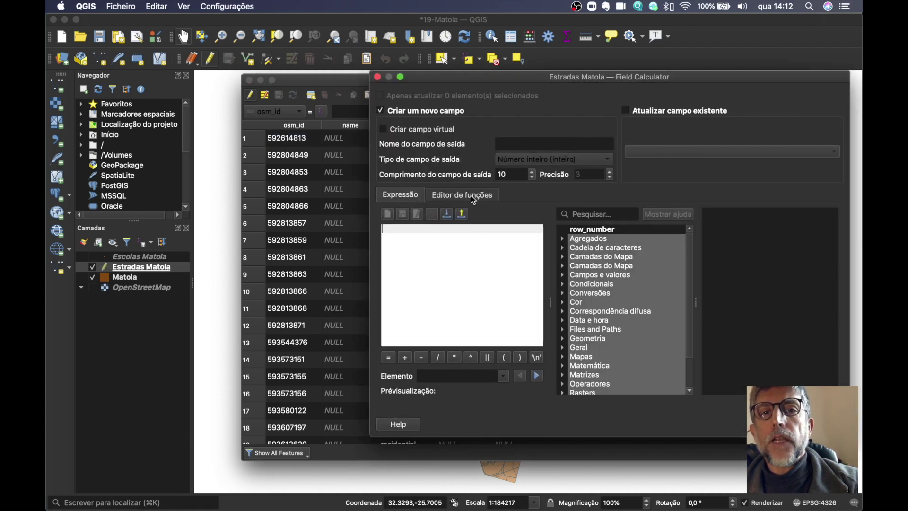
pyautogui.click(437, 126)
pyautogui.click(515, 143)
pyautogui.write('com')
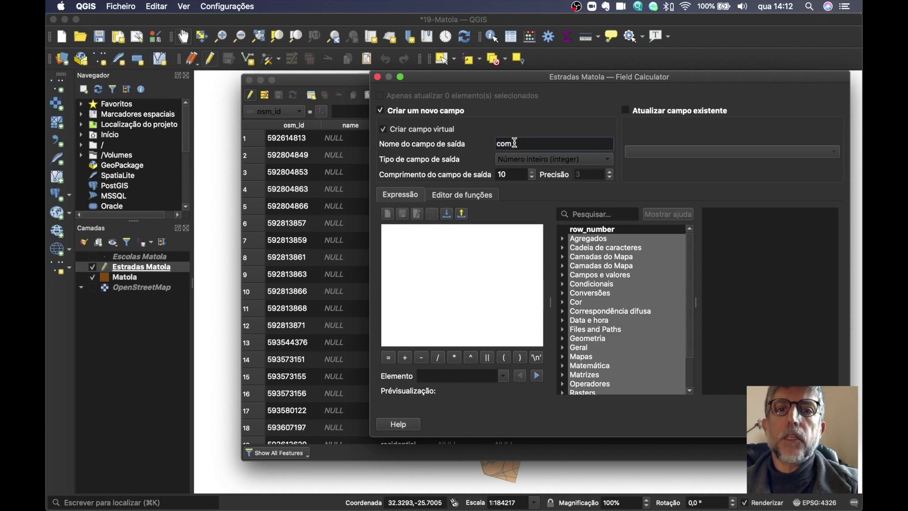
pyautogui.write('p')
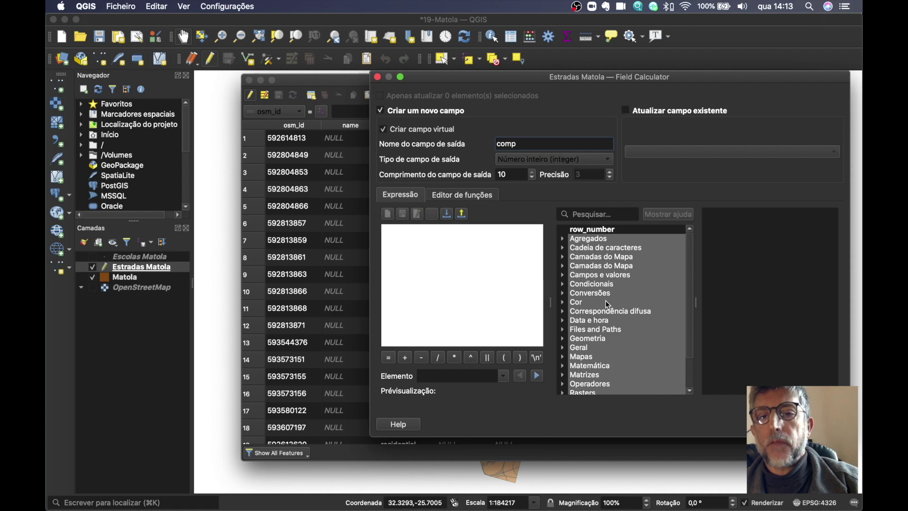
# Insert the geometry function $length as the expression for the comp field
pyautogui.scroll(-2, 606, 300)
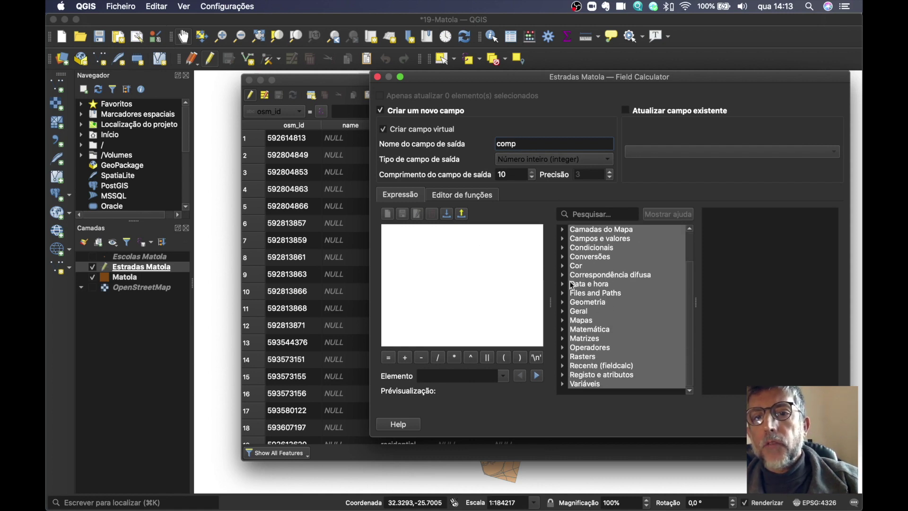
pyautogui.click(564, 301)
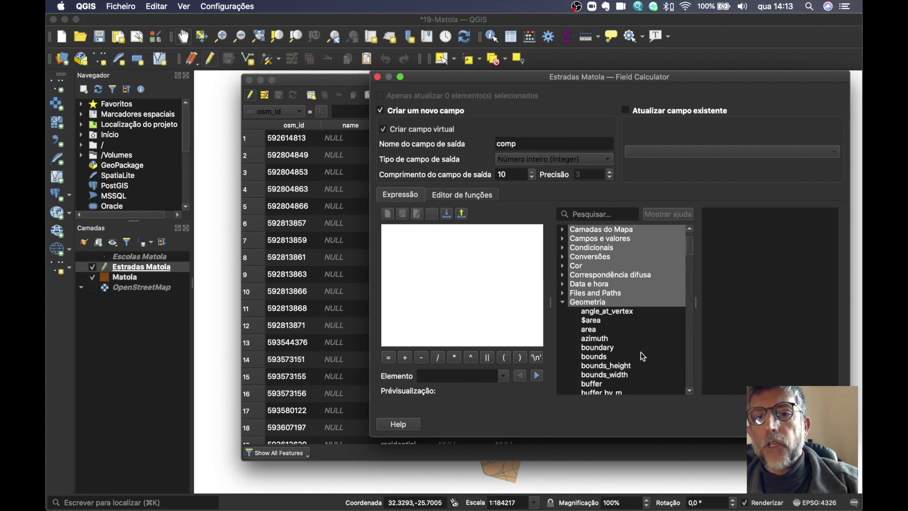
pyautogui.scroll(-5, 640, 352)
pyautogui.scroll(-15, 639, 351)
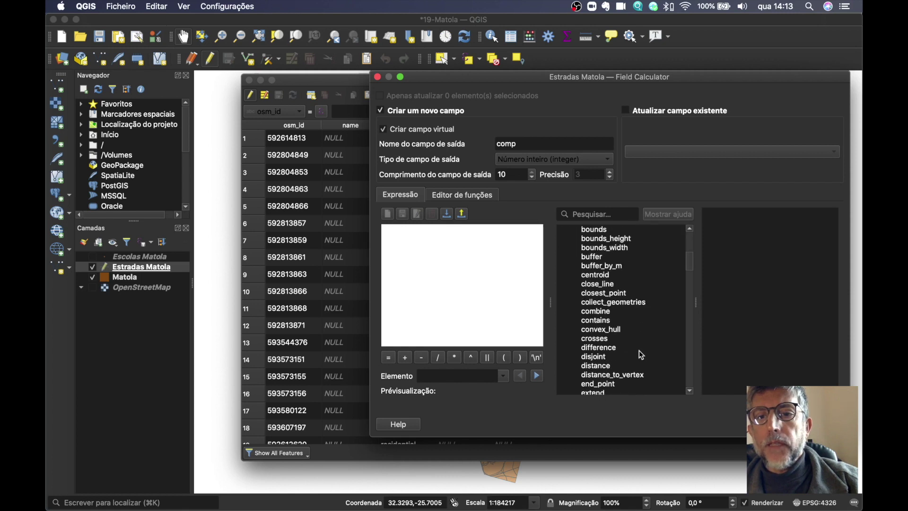
pyautogui.scroll(-20, 640, 351)
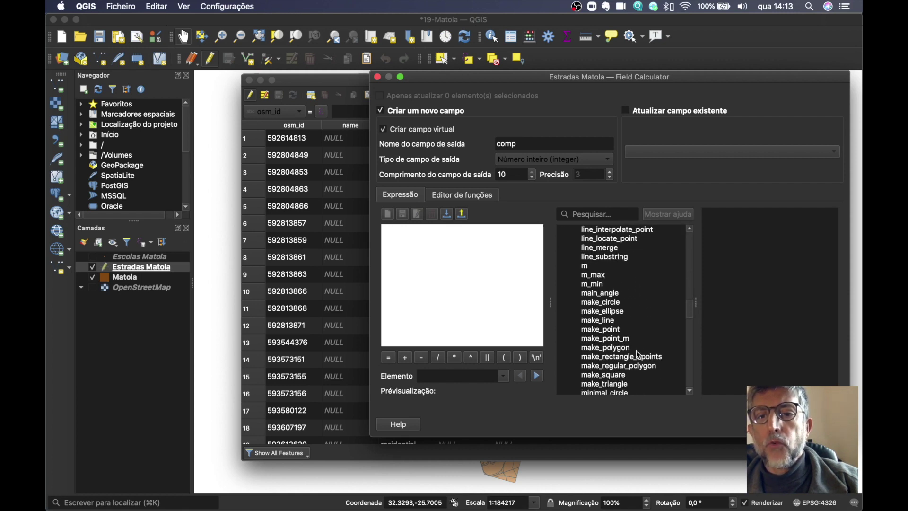
pyautogui.scroll(1, 629, 349)
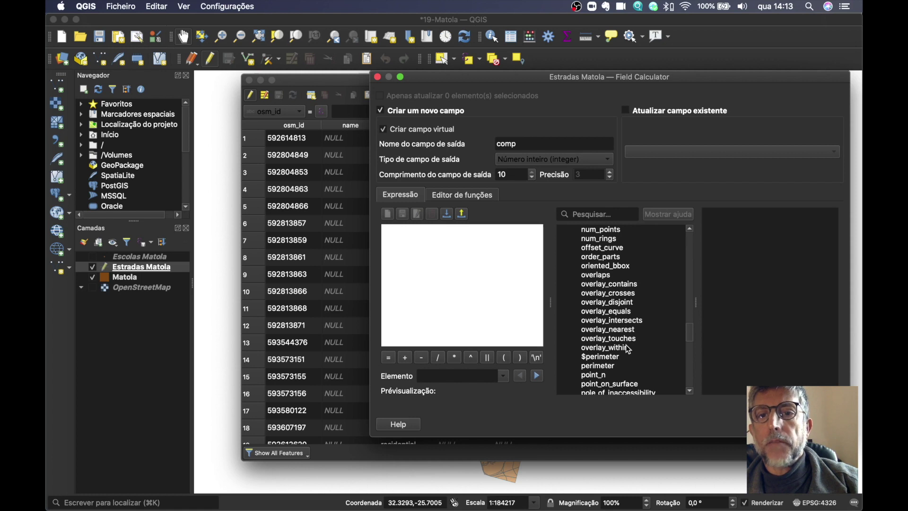
pyautogui.scroll(20, 626, 348)
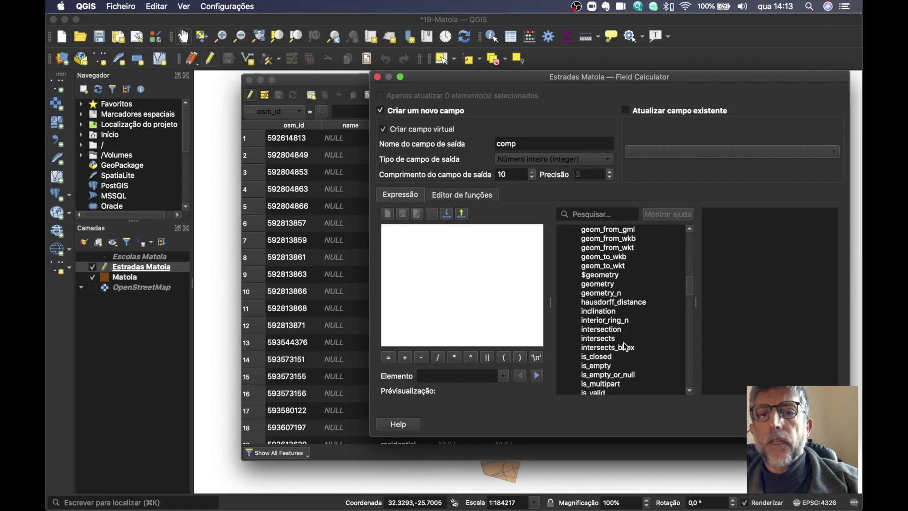
pyautogui.scroll(2, 609, 317)
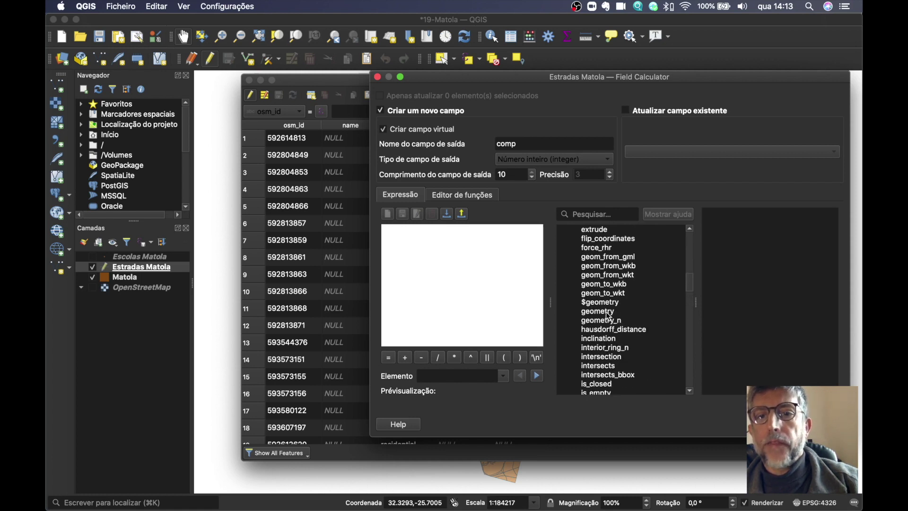
pyautogui.scroll(-8, 609, 317)
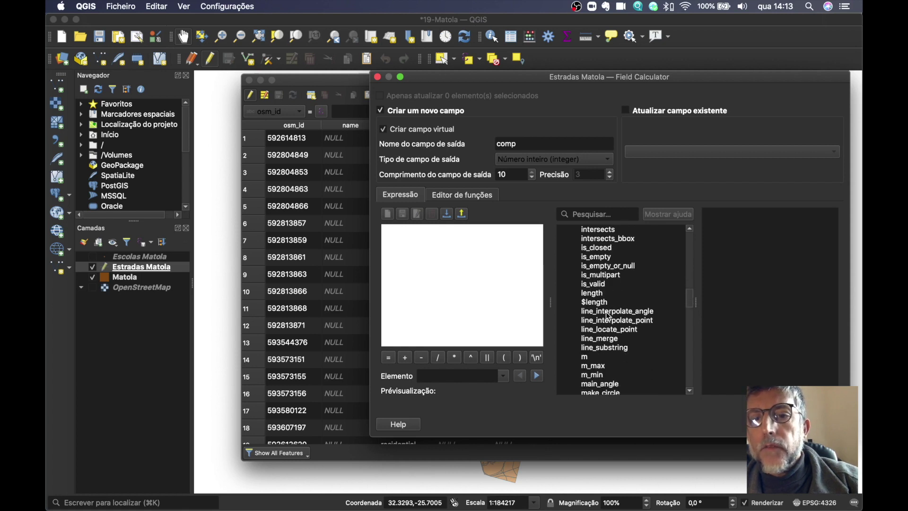
pyautogui.doubleClick(596, 293)
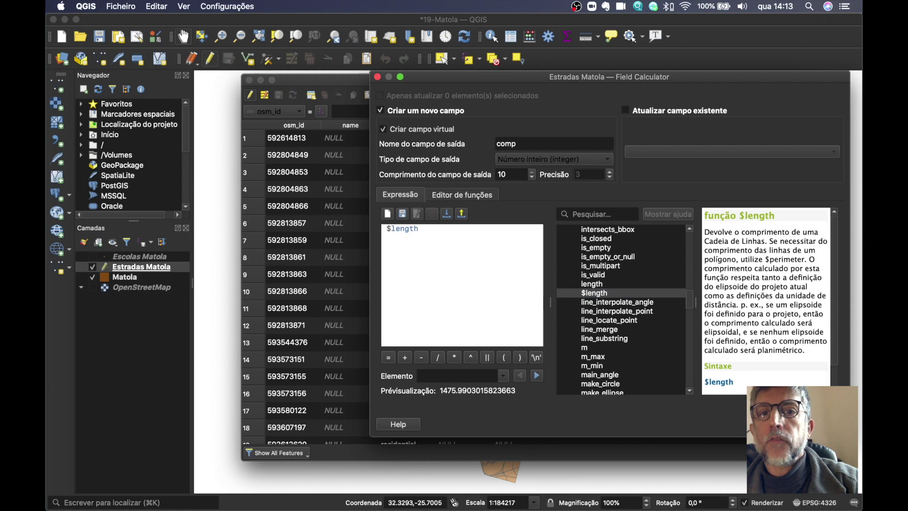
# Create the comp field as decimal (double), and close the Estradas Matola attribute table with editing switched off
pyautogui.click(555, 156)
pyautogui.click(558, 172)
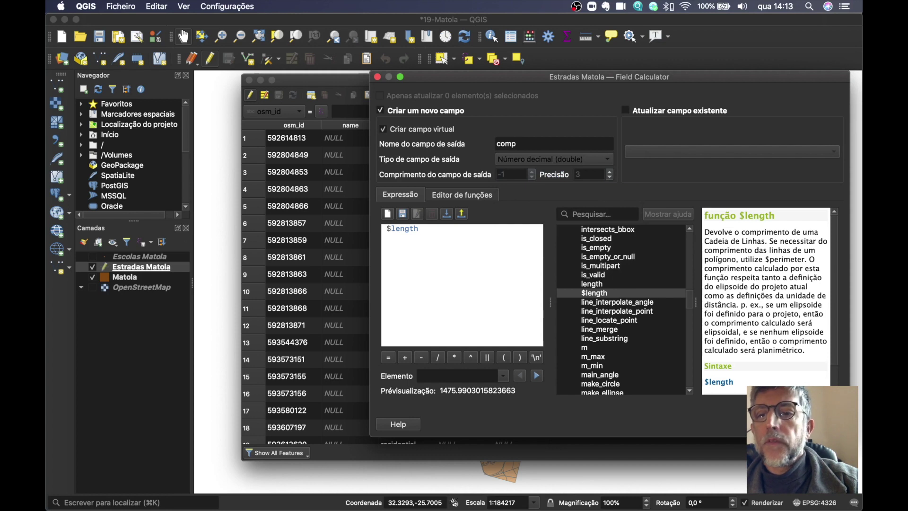
pyautogui.click(825, 424)
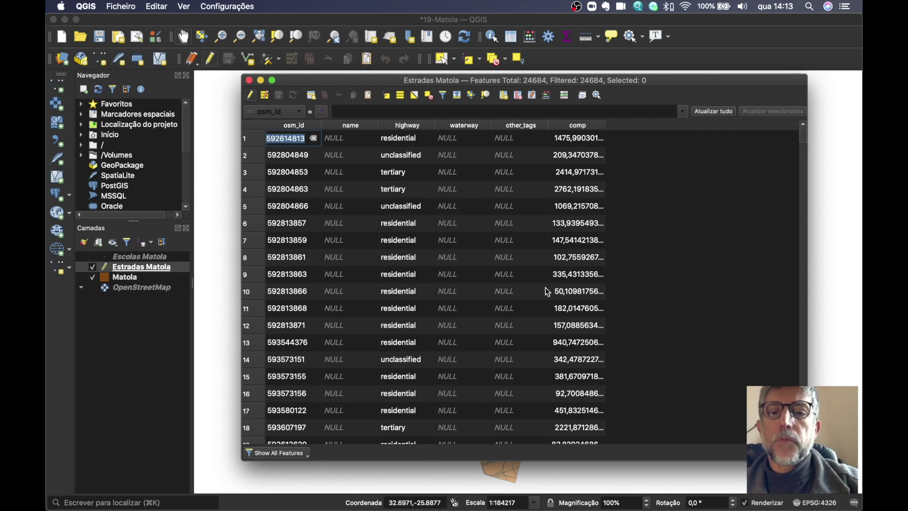
pyautogui.click(251, 95)
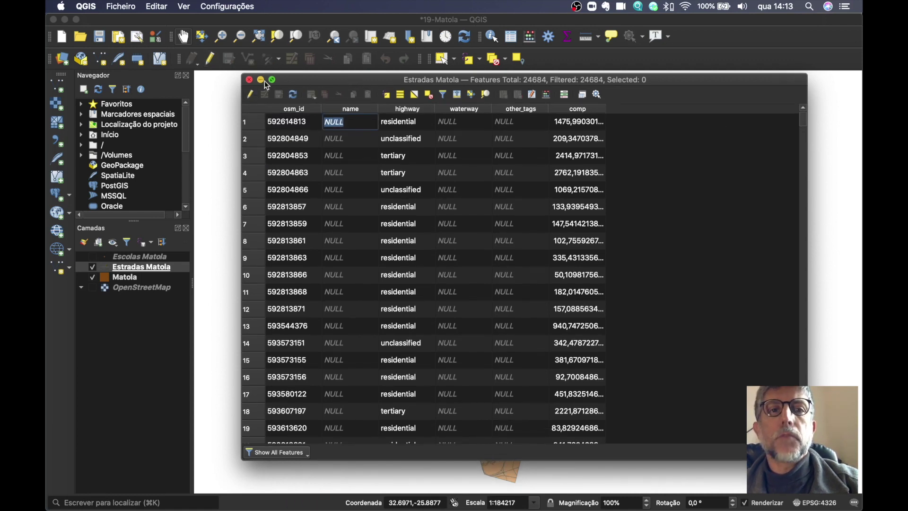
pyautogui.click(249, 80)
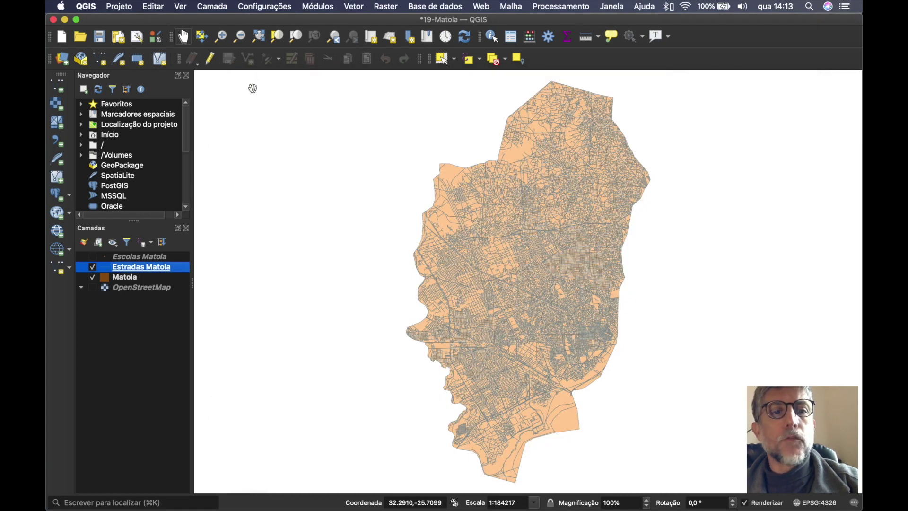
# Set the Estradas Matola layer's symbology to Graduado with the comp field as its value
pyautogui.doubleClick(135, 266)
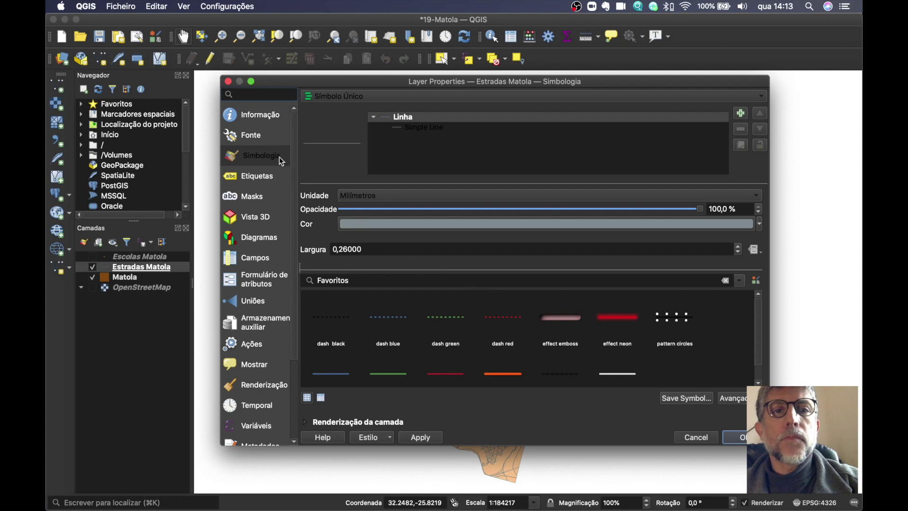
pyautogui.click(391, 96)
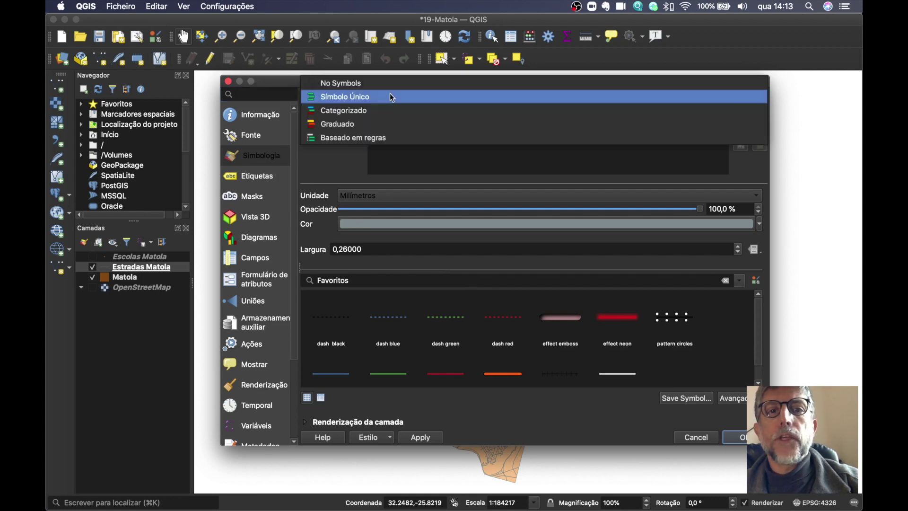
pyautogui.click(362, 124)
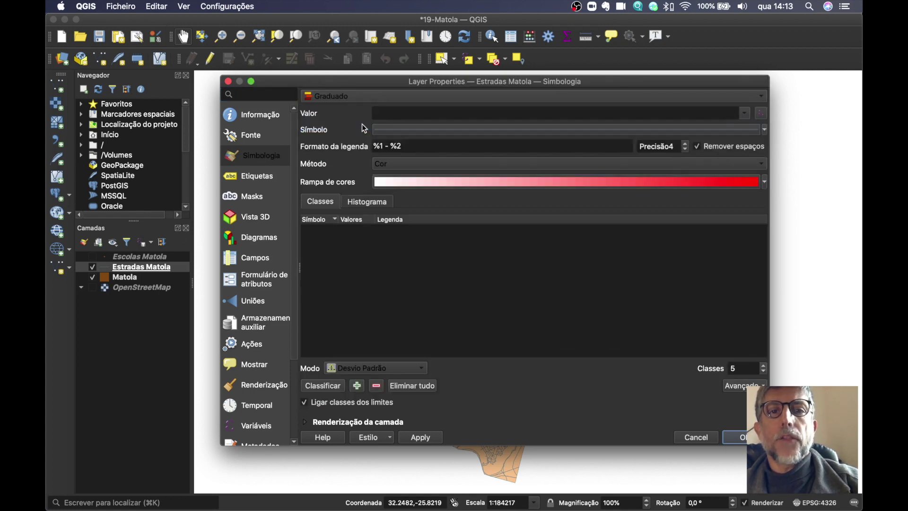
pyautogui.click(746, 114)
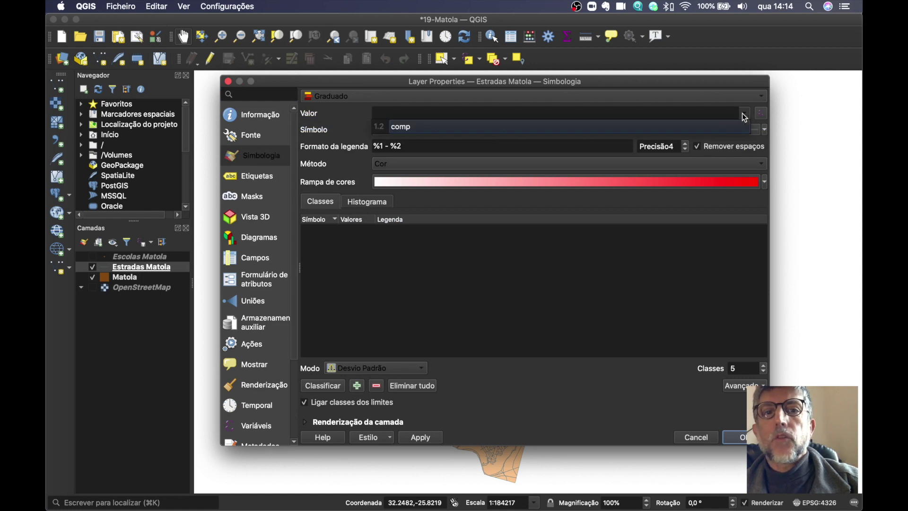
pyautogui.click(691, 128)
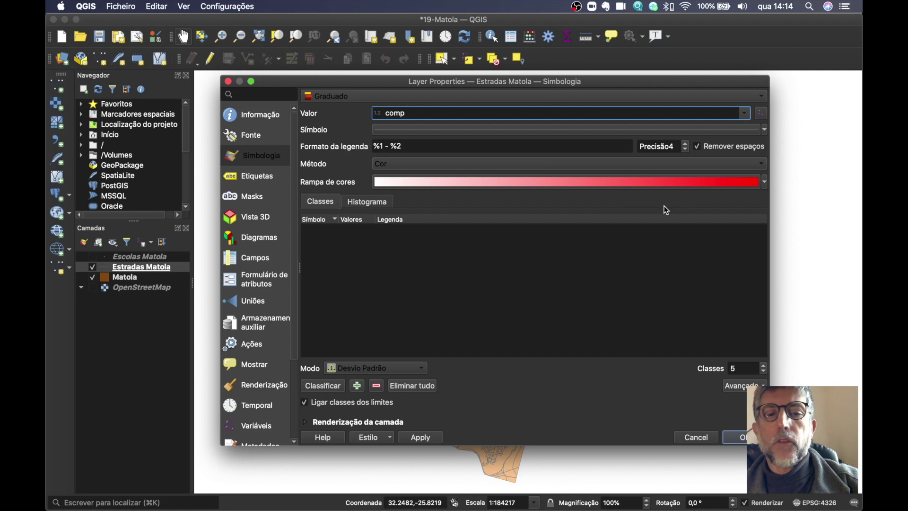
# Classify the Estradas Matola comp values with Natural Breaks (Jenks) in 5 classes and apply the graduated style
pyautogui.click(391, 369)
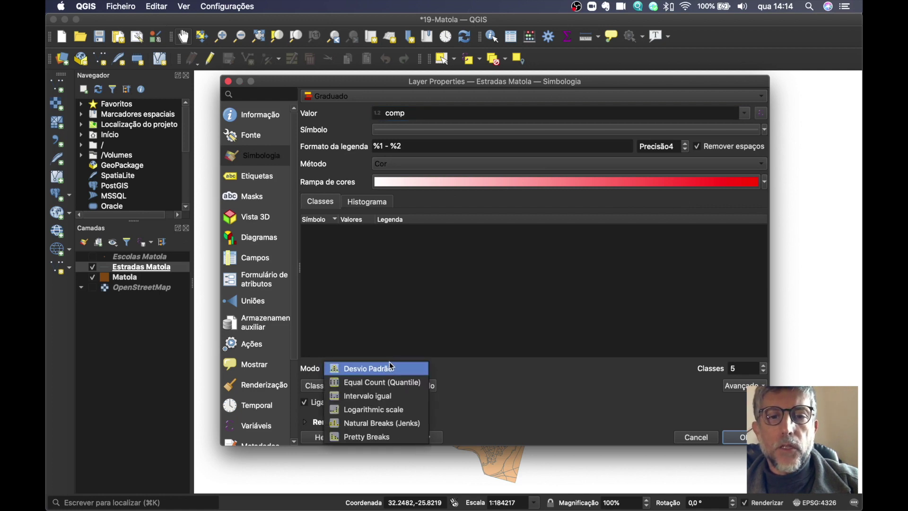
pyautogui.click(378, 435)
pyautogui.click(379, 436)
pyautogui.click(600, 419)
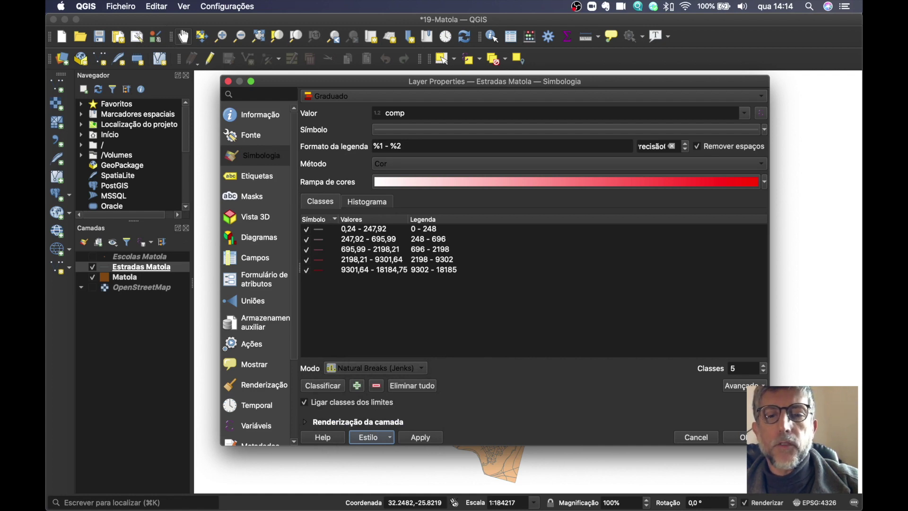
pyautogui.click(736, 438)
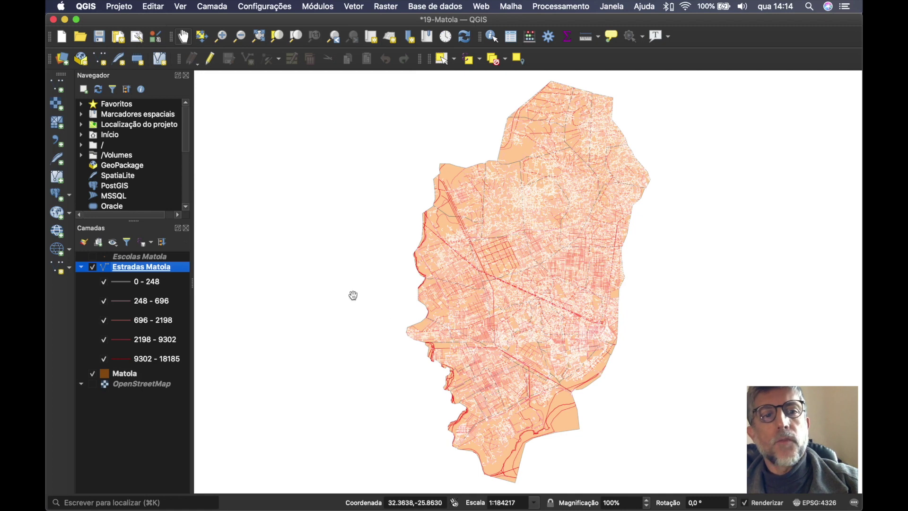
# Hide the five Estradas Matola length classes one by one, view 0 - 248 alone, and switch the whole layer off with its legend collapsed
pyautogui.click(104, 282)
pyautogui.click(104, 302)
pyautogui.click(105, 323)
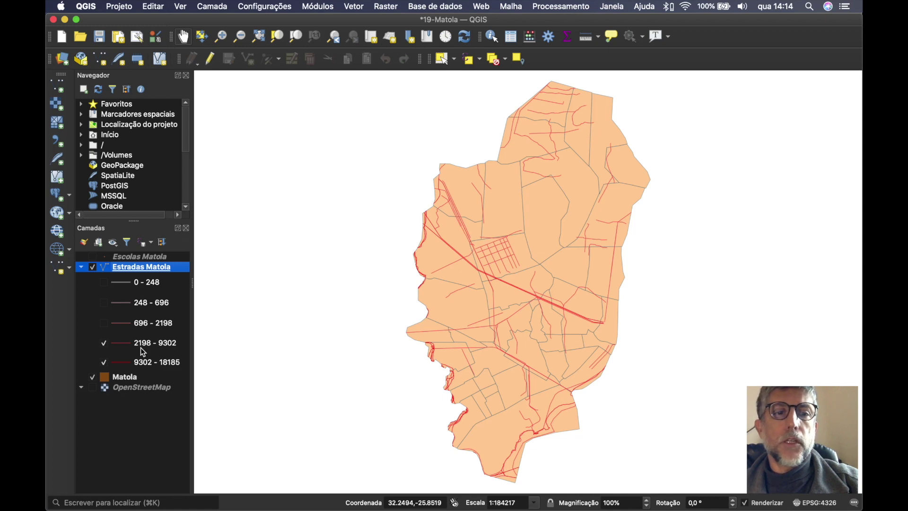
pyautogui.click(104, 343)
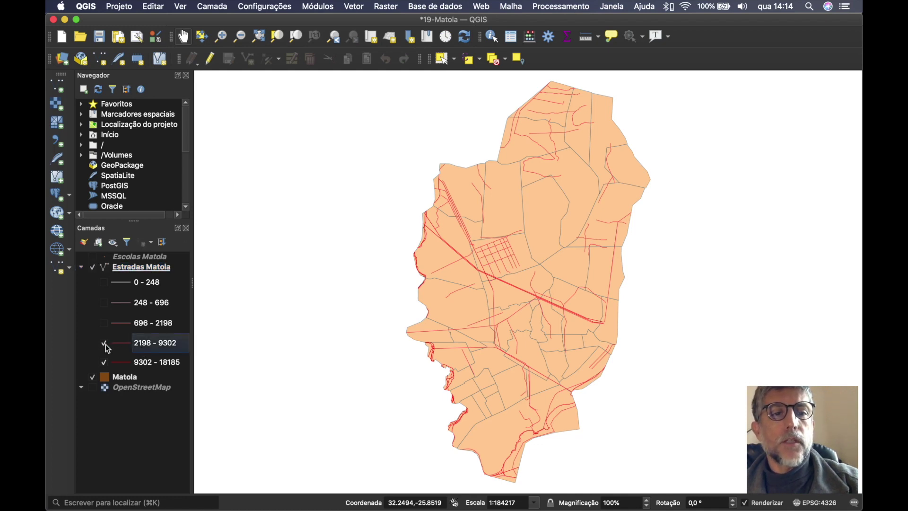
pyautogui.click(104, 362)
pyautogui.click(104, 283)
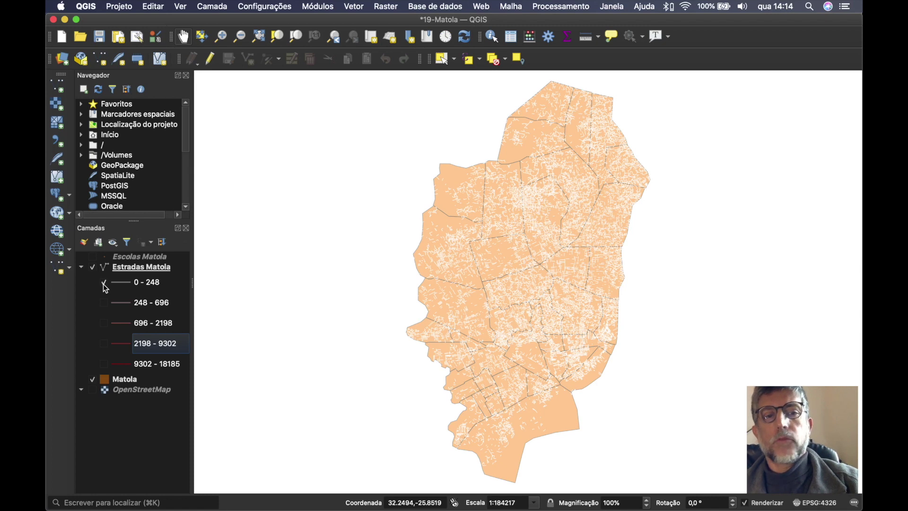
pyautogui.click(103, 283)
pyautogui.click(95, 268)
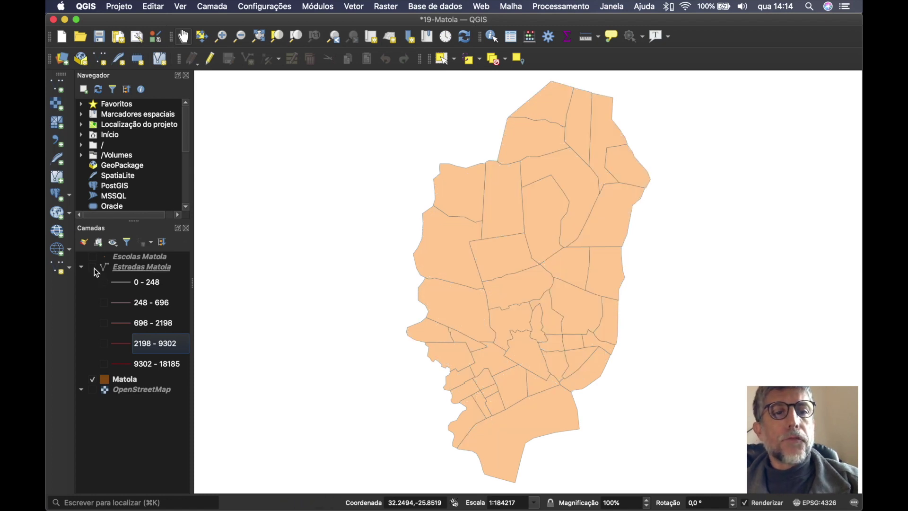
pyautogui.click(82, 266)
# Enable editing for the Matola layer and set up a new virtual decimal (double) field named Area in the Field Calculator
pyautogui.click(117, 278)
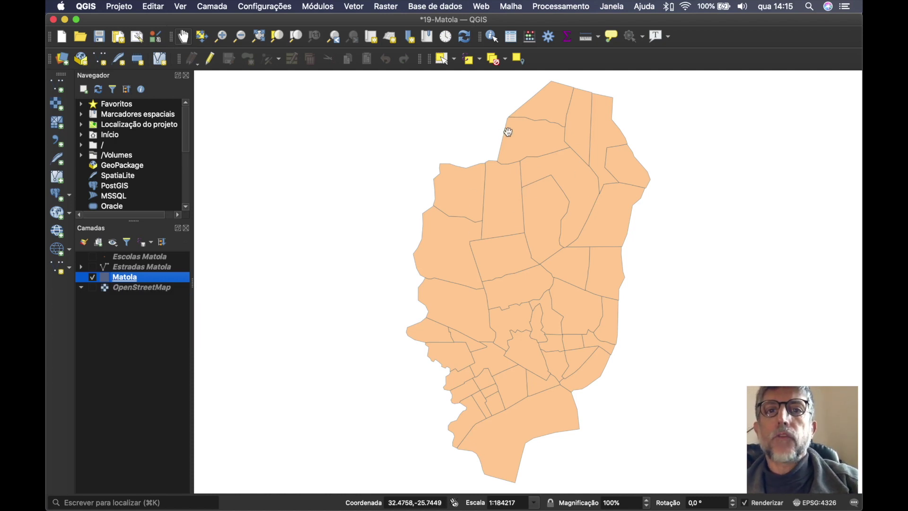
pyautogui.click(510, 37)
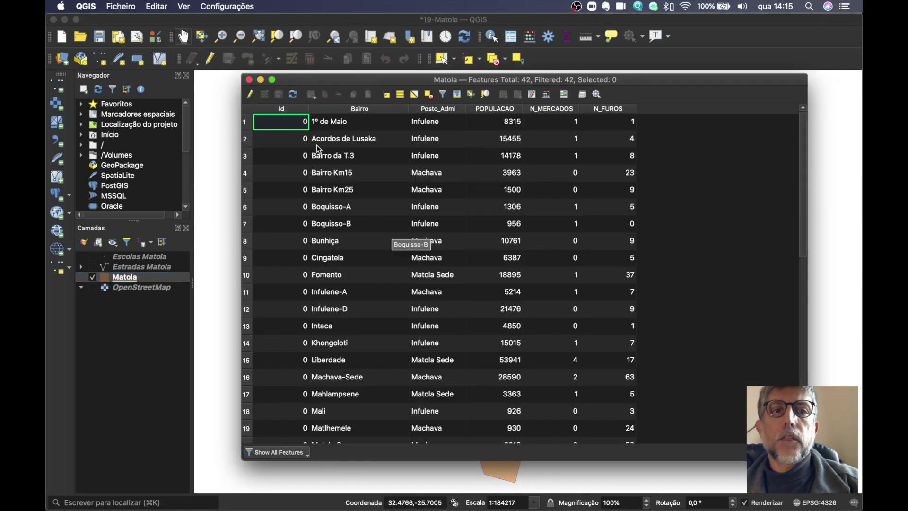
pyautogui.click(249, 95)
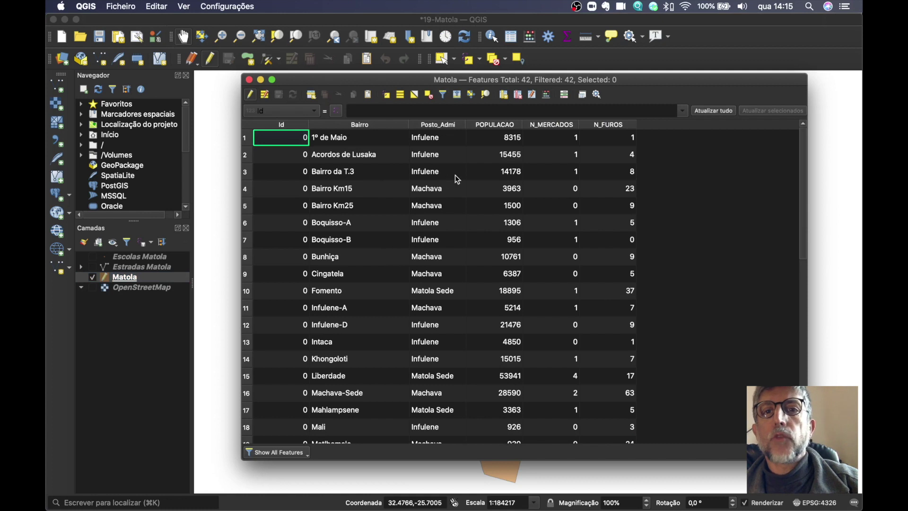
pyautogui.click(547, 96)
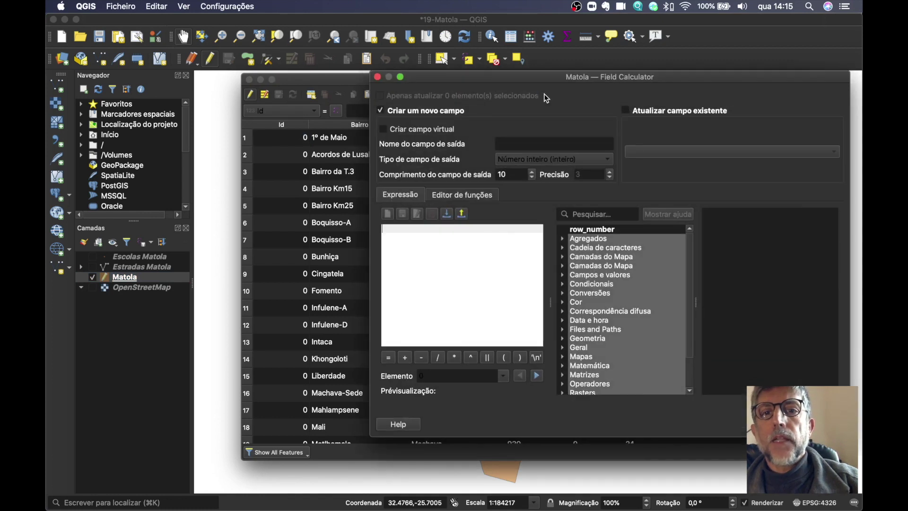
pyautogui.click(423, 131)
pyautogui.click(509, 148)
pyautogui.write('Area')
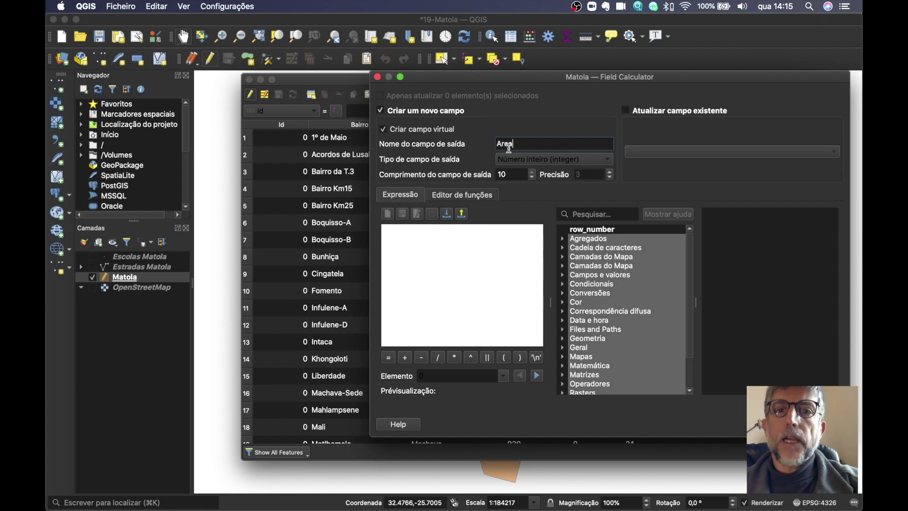
pyautogui.click(518, 158)
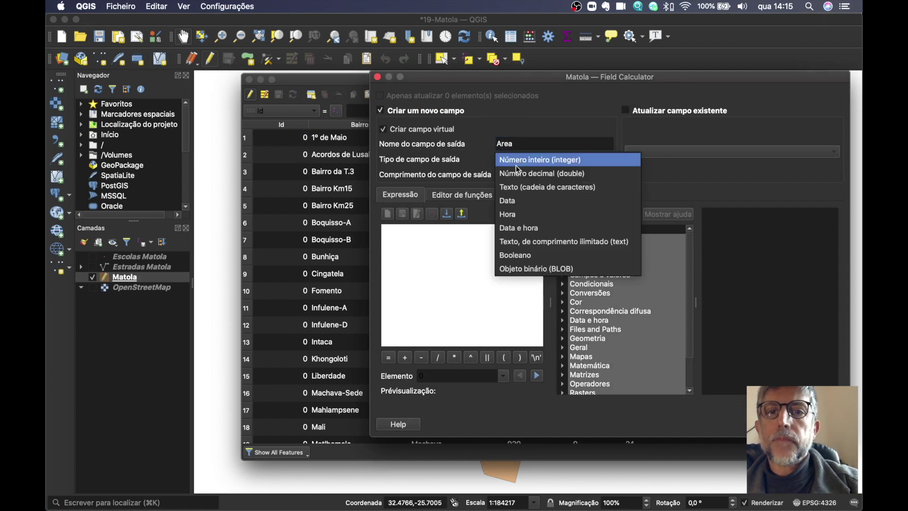
pyautogui.click(516, 171)
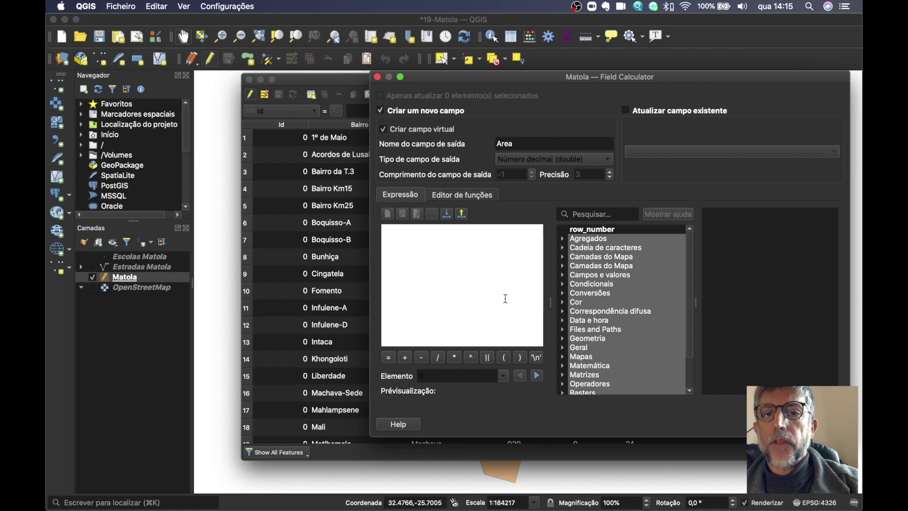
# Create the Area field with the geometry function $area, and close the Matola attribute table with editing switched off
pyautogui.click(562, 339)
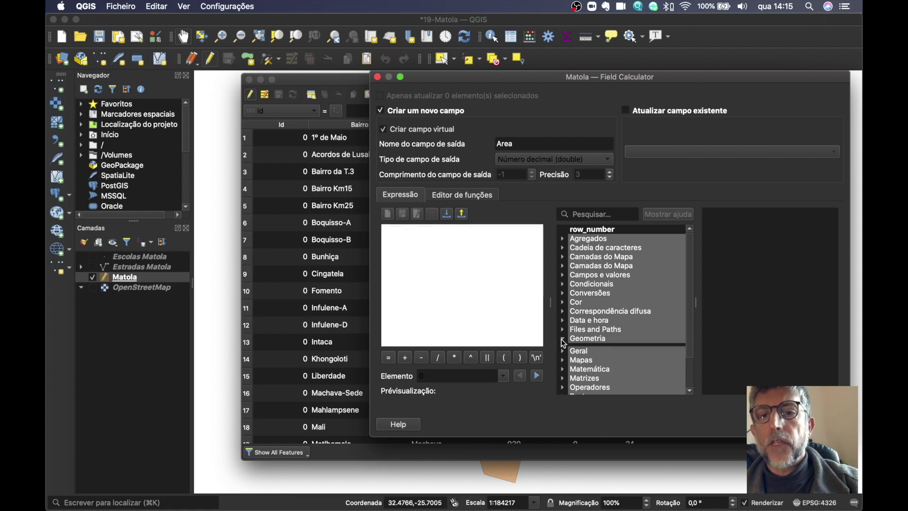
pyautogui.scroll(-1, 587, 348)
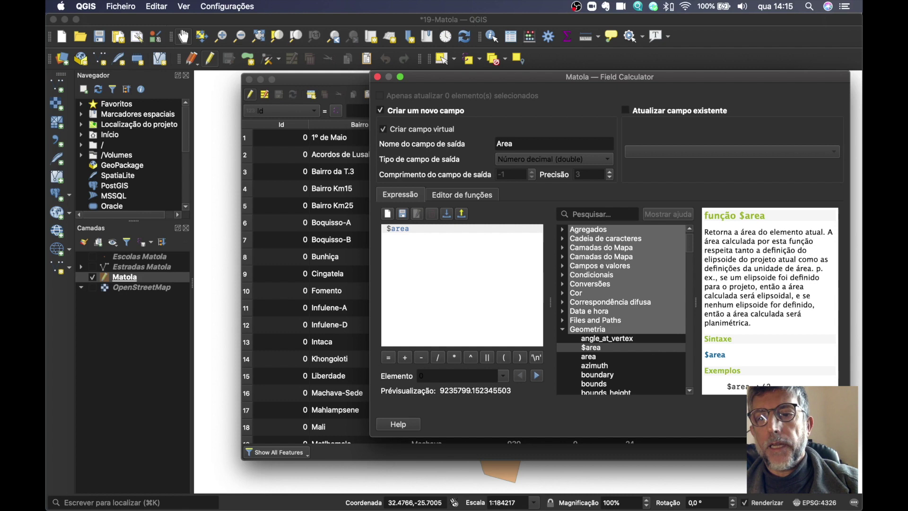
pyautogui.press('Return')
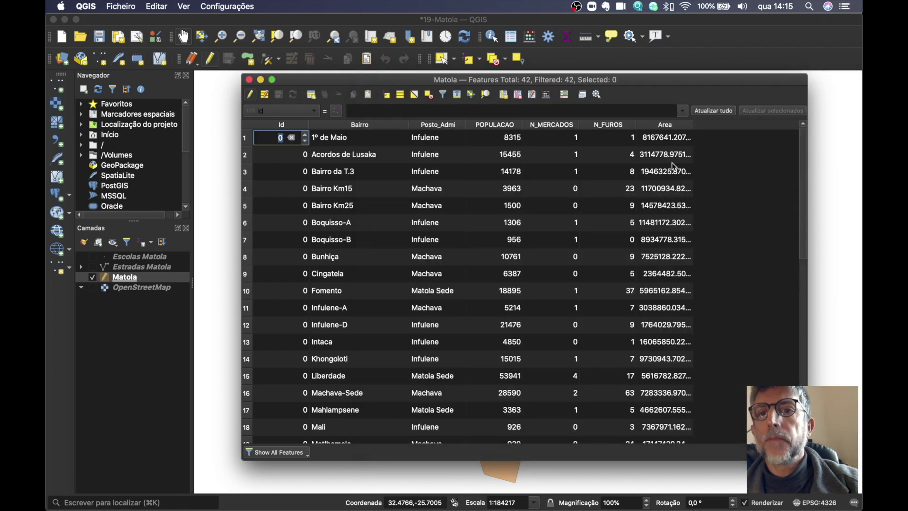
pyautogui.click(250, 95)
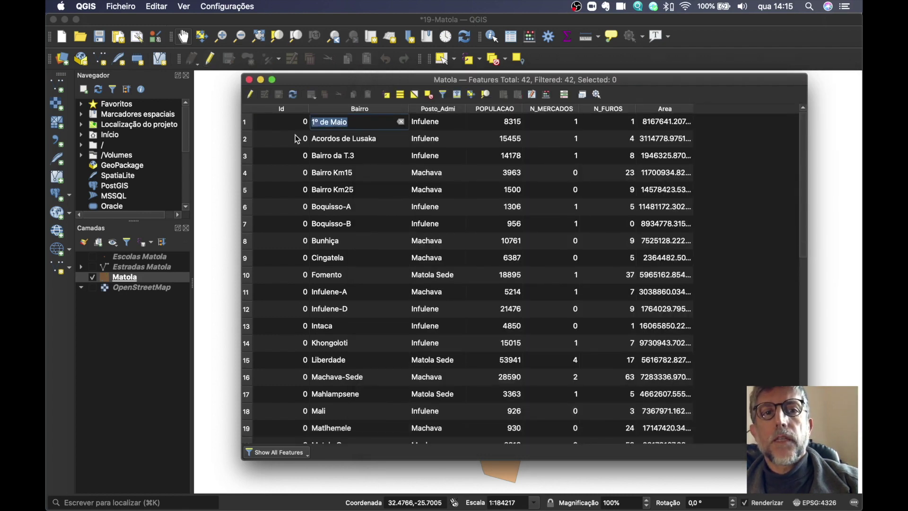
pyautogui.click(249, 79)
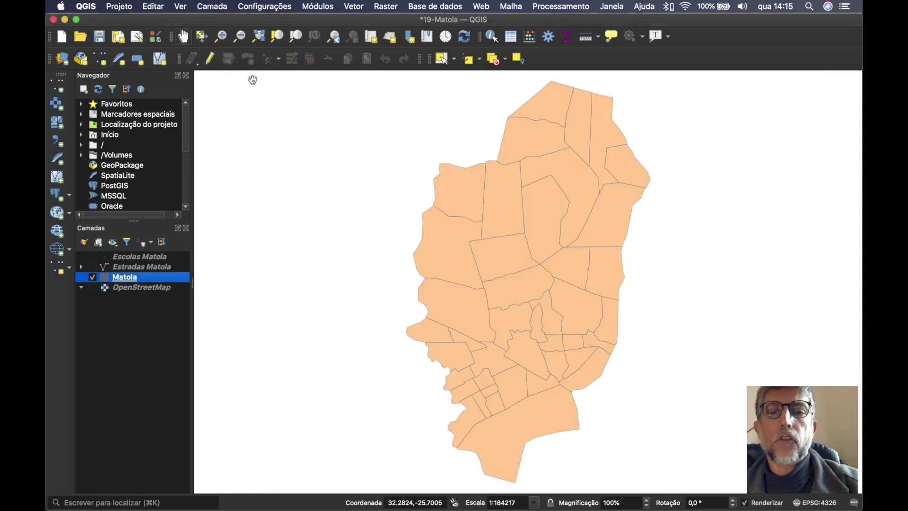
# Set the Matola layer's symbology to Graduado with the Area field as its value
pyautogui.doubleClick(133, 278)
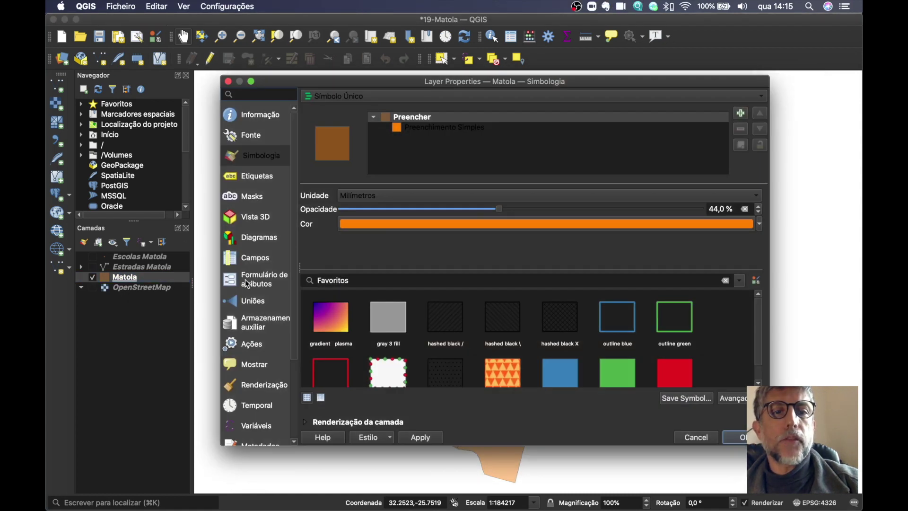
pyautogui.click(407, 97)
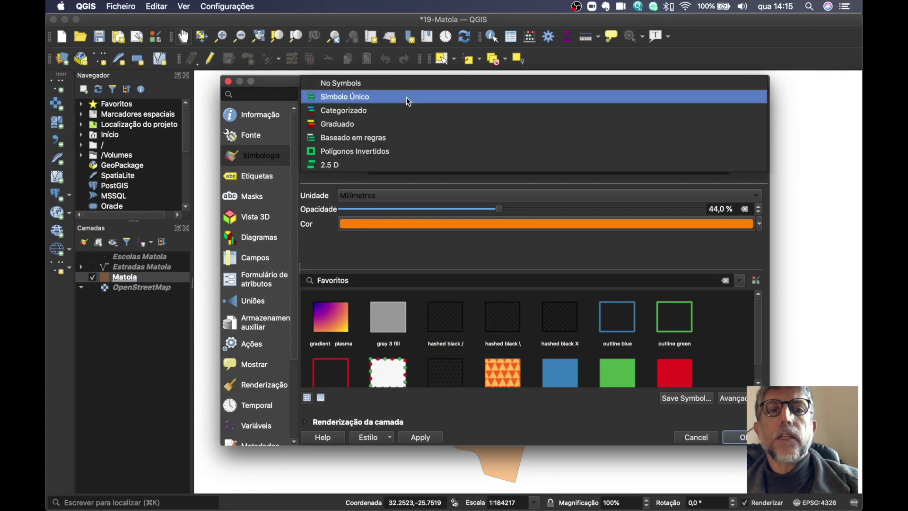
pyautogui.click(401, 122)
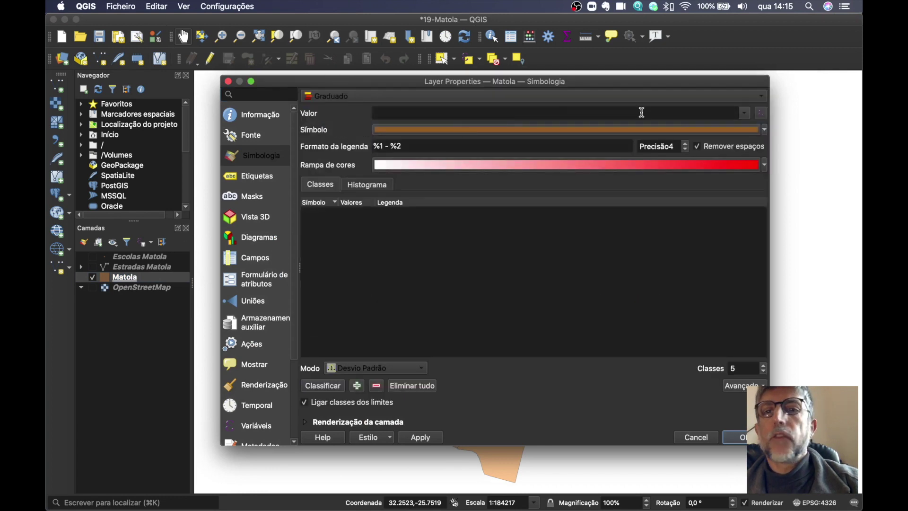
pyautogui.click(744, 114)
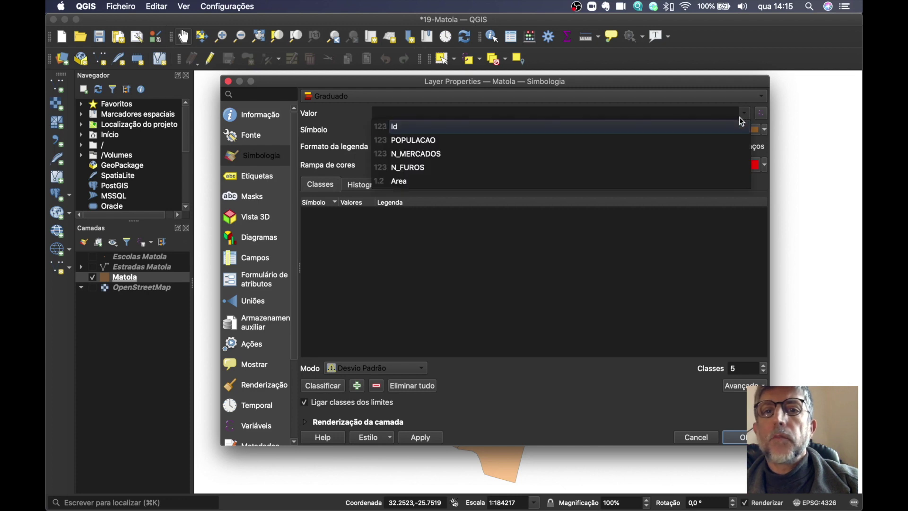
pyautogui.click(448, 181)
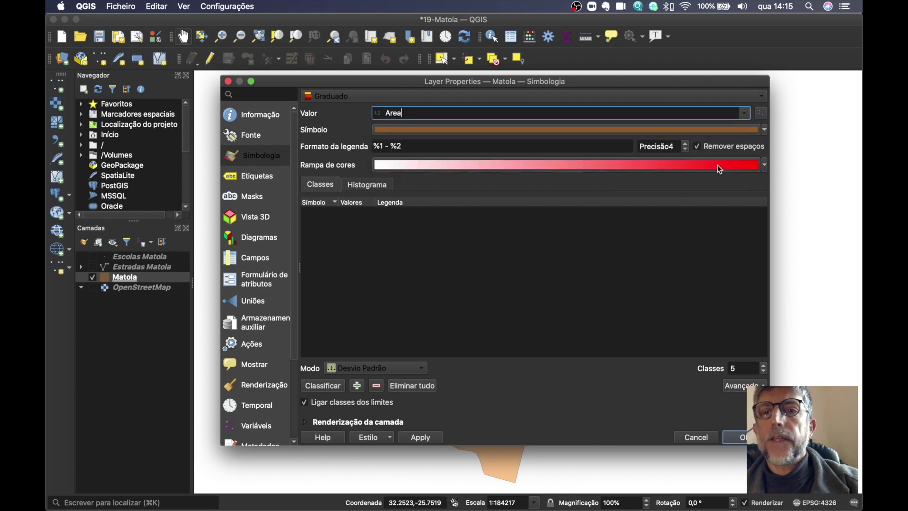
# Set the Matola layer's color ramp to Viridis and invert it
pyautogui.click(764, 166)
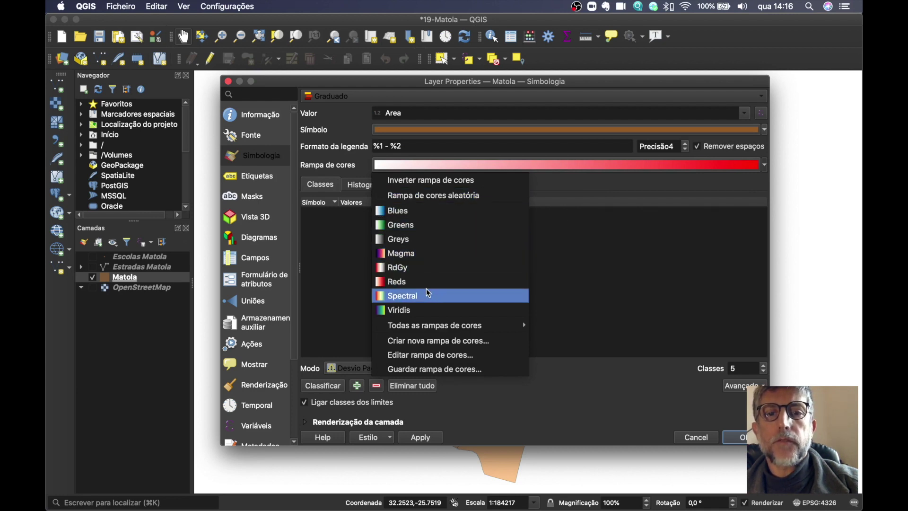
pyautogui.click(424, 310)
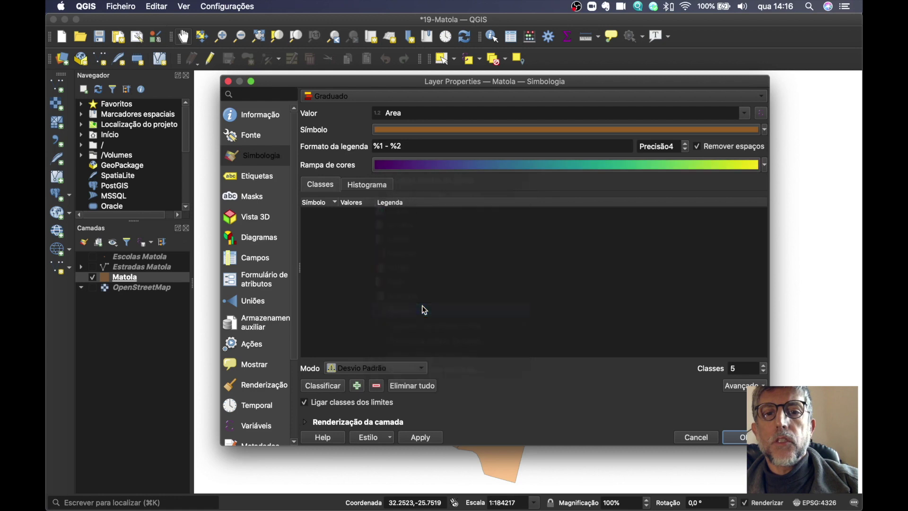
pyautogui.click(763, 167)
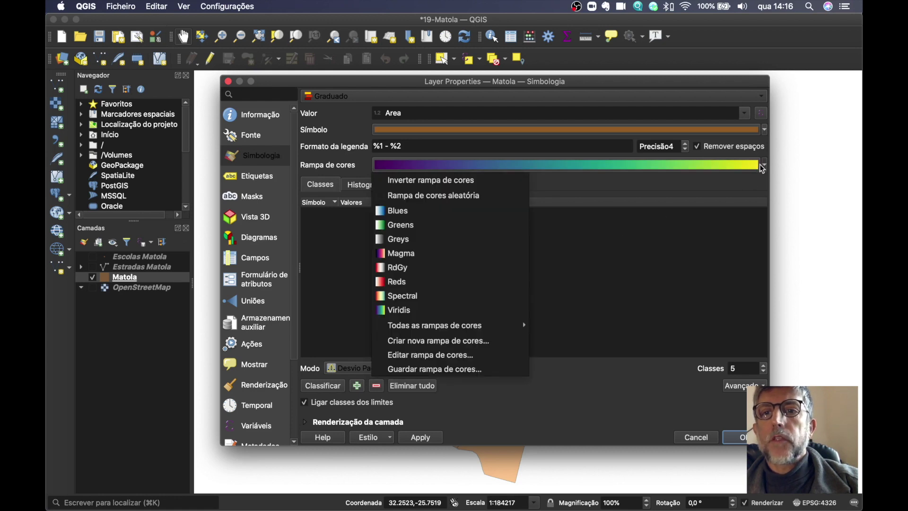
pyautogui.click(481, 182)
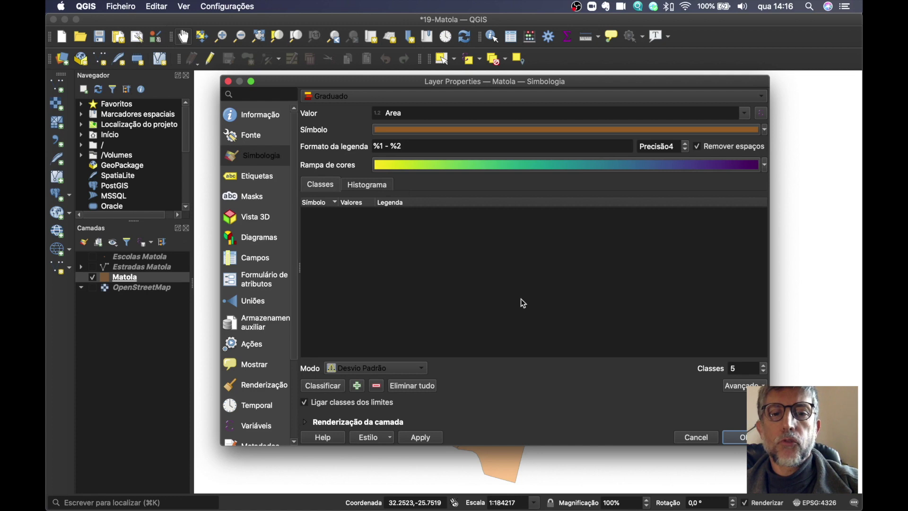
# Classify the Matola areas with Natural Breaks (Jenks) in 5 classes and apply the style
pyautogui.click(419, 368)
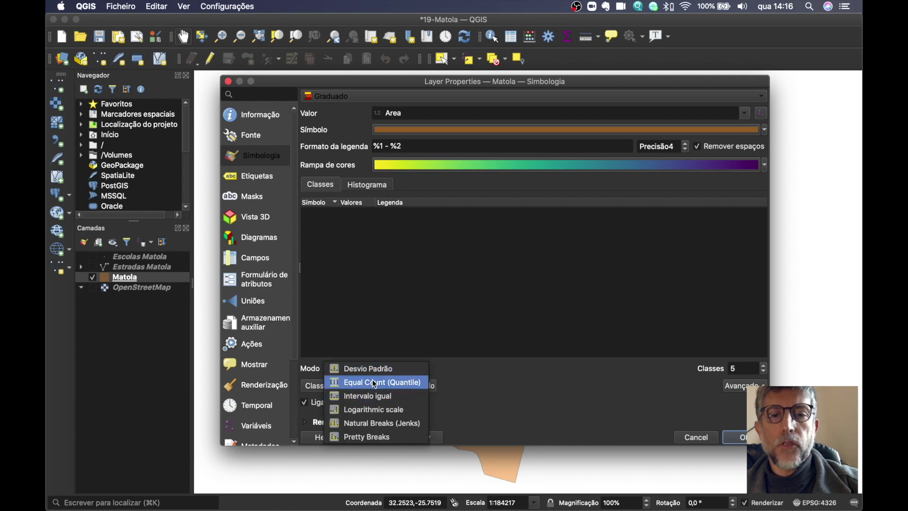
pyautogui.click(374, 423)
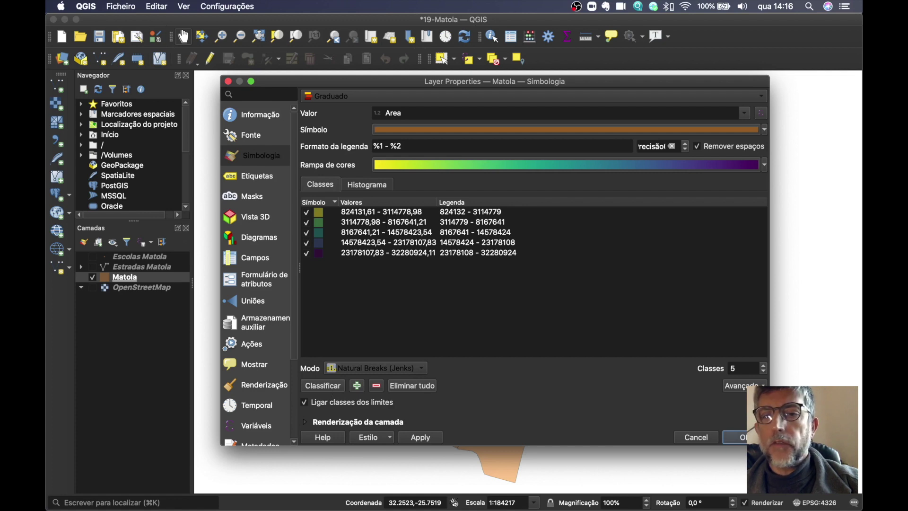
pyautogui.click(738, 437)
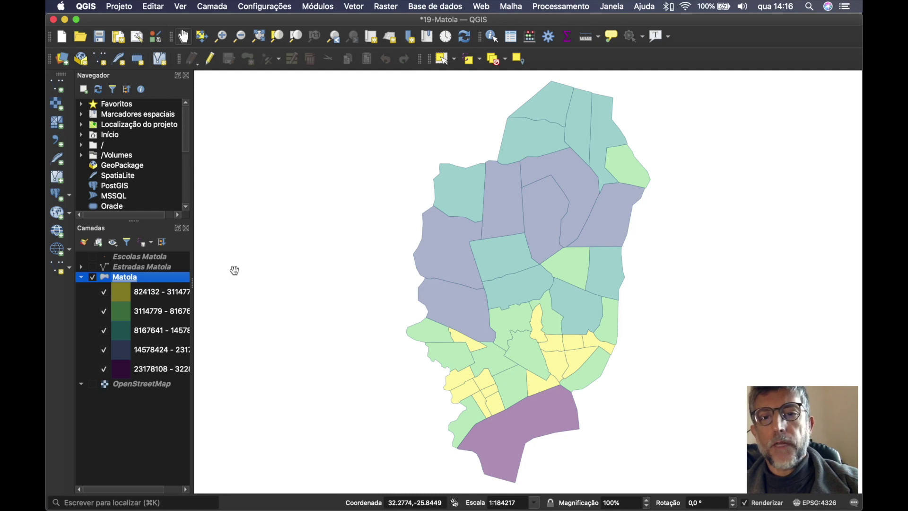
# Collapse the Matola legend and make the Estradas Matola and Escolas Matola layers visible
pyautogui.click(82, 277)
pyautogui.click(93, 268)
pyautogui.click(94, 257)
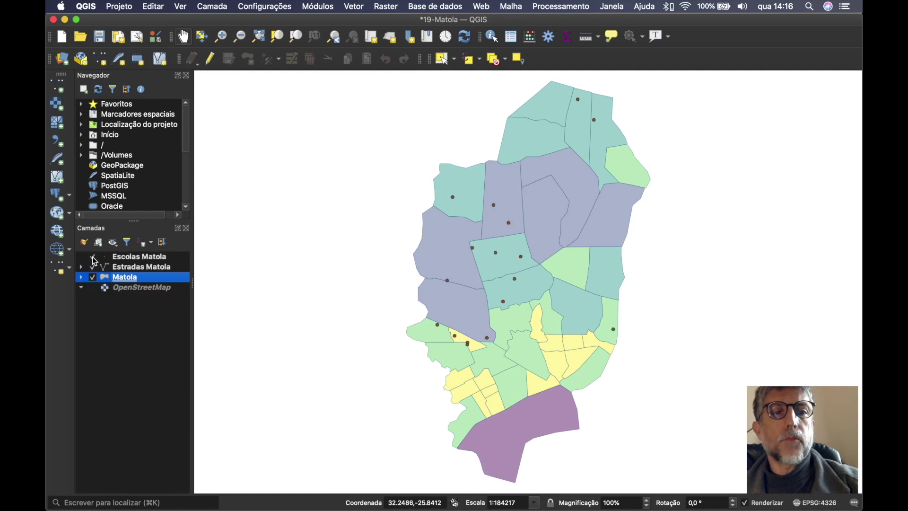
# Show all five length classes of the Estradas Matola layer, from 0 - 248 to 9302 - 18185, and collapse its legend
pyautogui.click(81, 268)
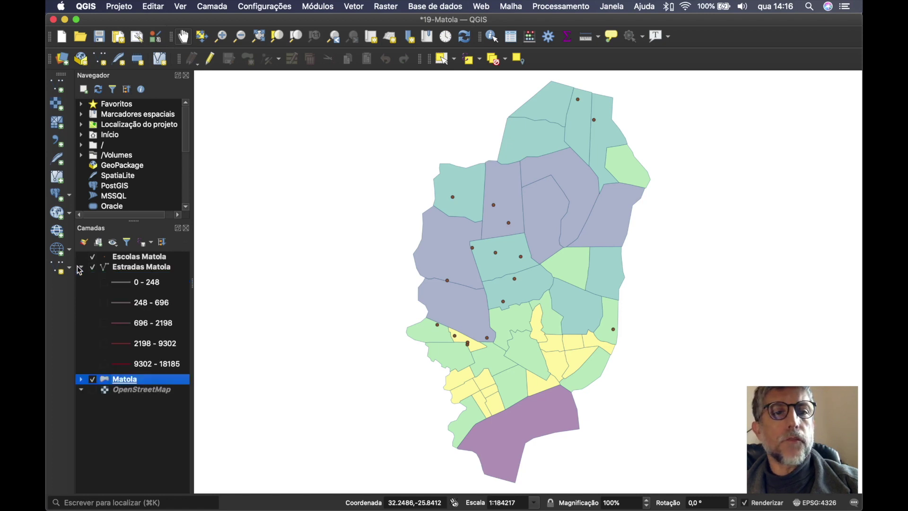
pyautogui.click(104, 282)
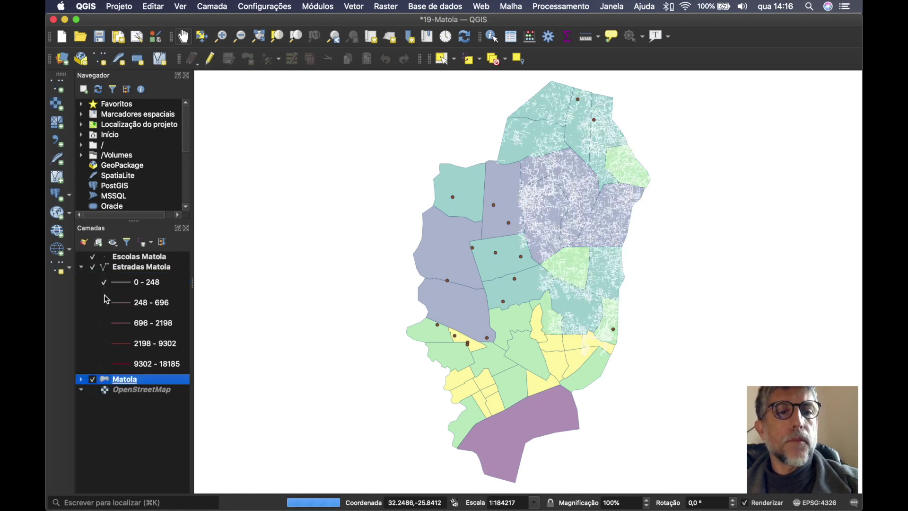
pyautogui.click(104, 302)
pyautogui.click(105, 302)
pyautogui.click(104, 323)
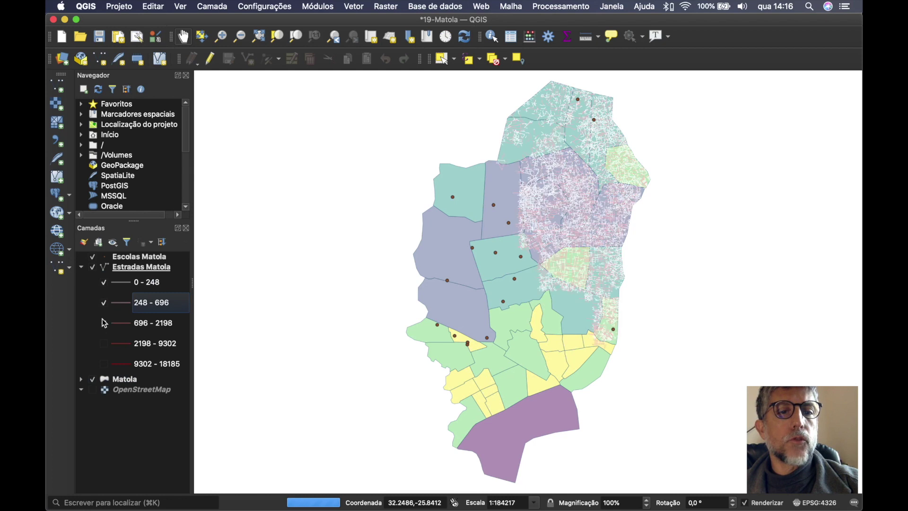
pyautogui.click(104, 343)
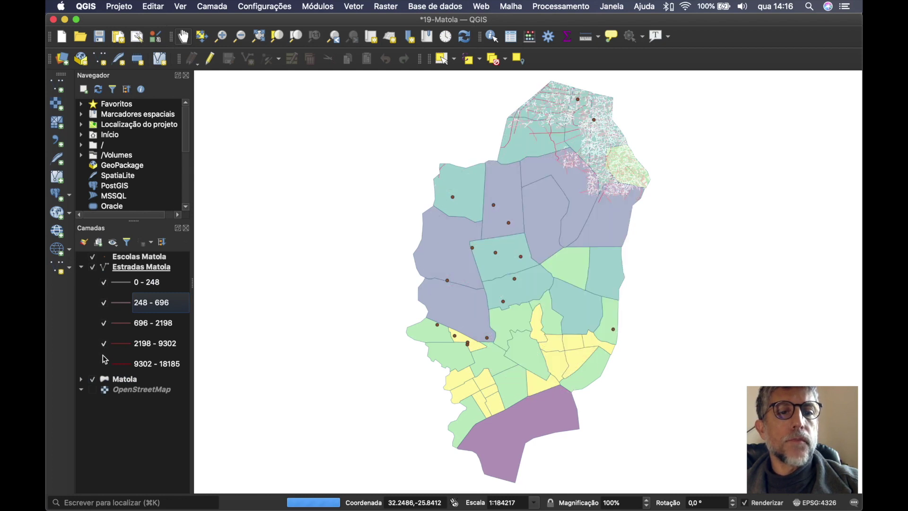
pyautogui.click(104, 364)
pyautogui.click(81, 267)
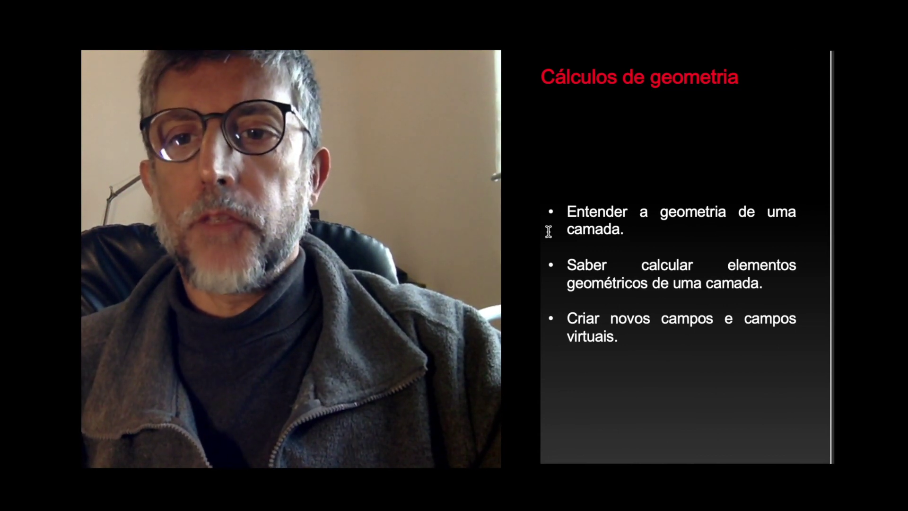
# Add the bullet "$x, $y coordenadas" after "Criar novos campos e campos virtuais." on the presentation's "Cálculos de geometria" slide
pyautogui.click(638, 338)
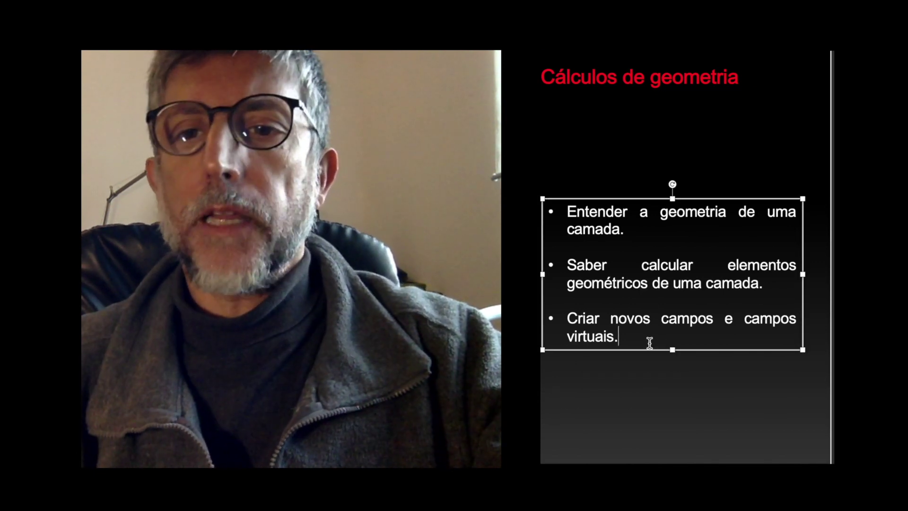
pyautogui.press('Return')
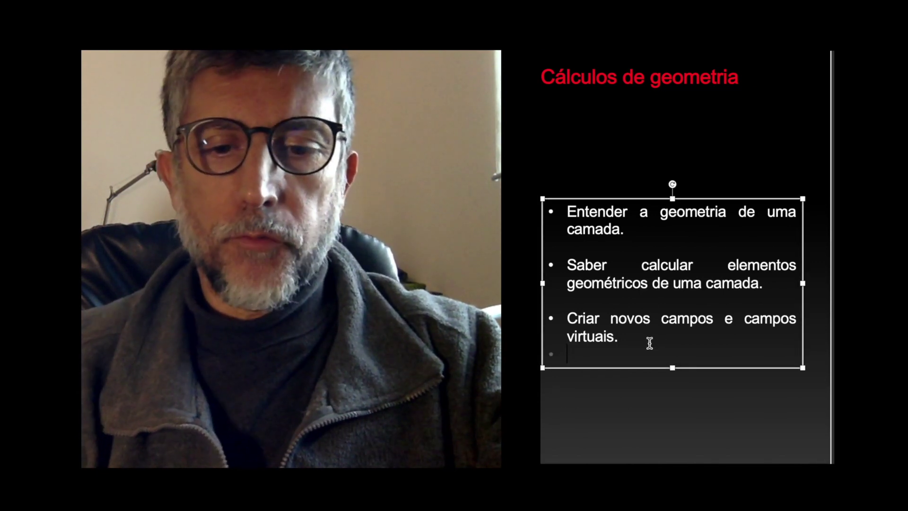
pyautogui.write('$')
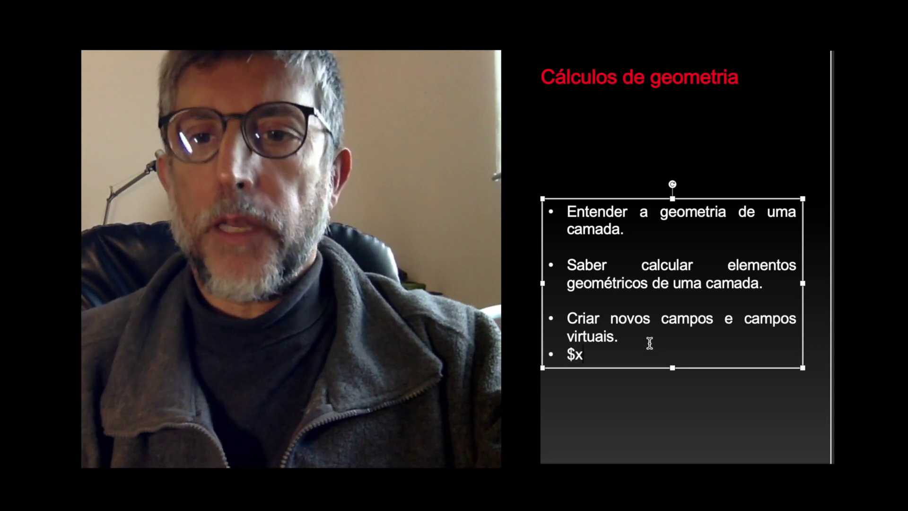
pyautogui.write('x, $y')
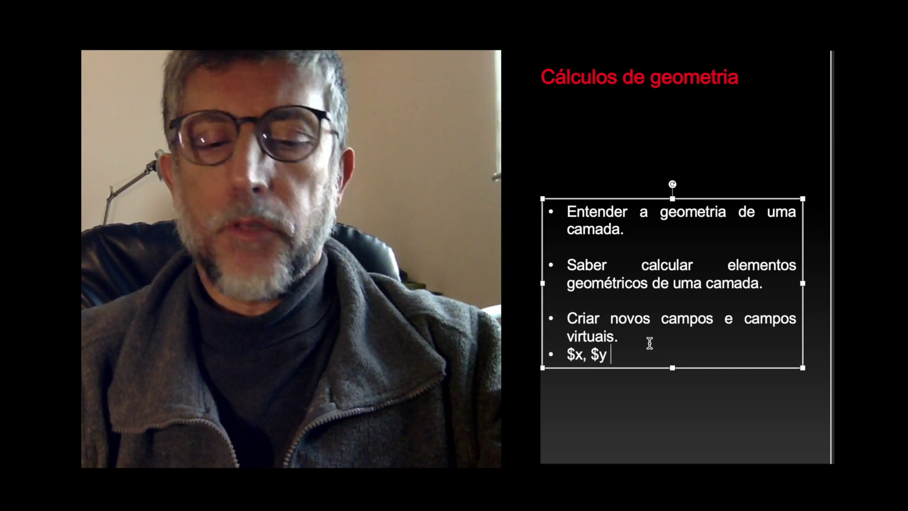
pyautogui.write(' coordenadas')
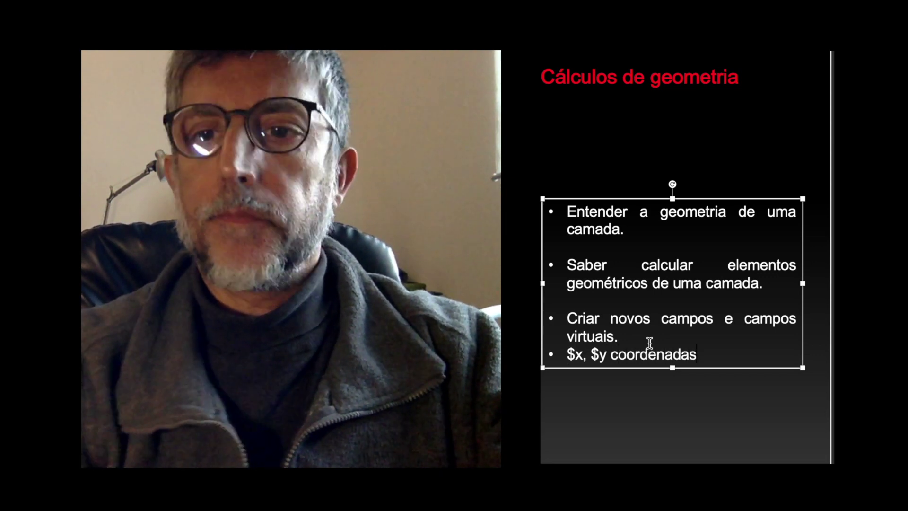
# Add another bullet containing "$length" below the coordinates bullet
pyautogui.press('Return')
pyautogui.write('$')
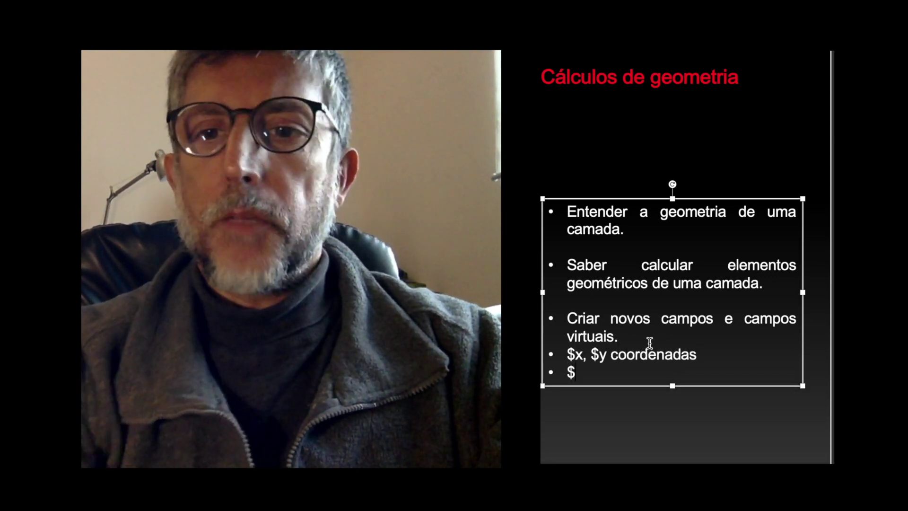
pyautogui.write('length')
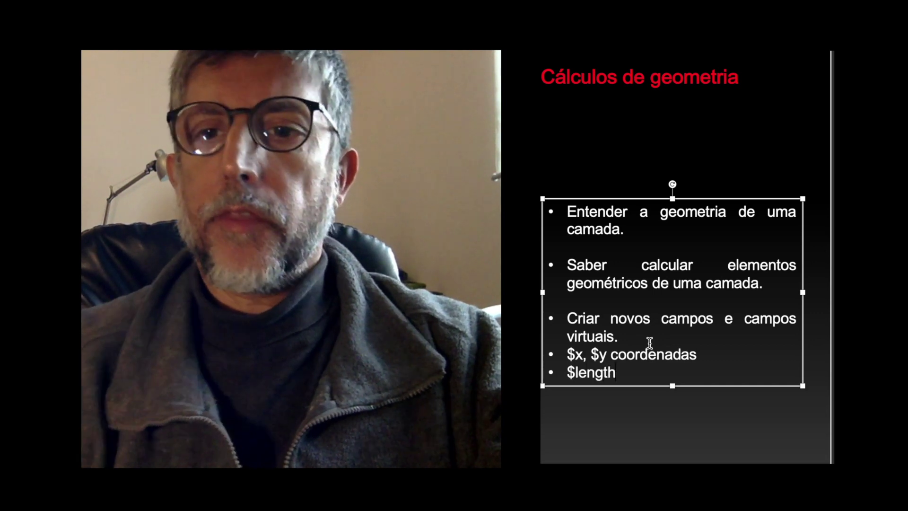